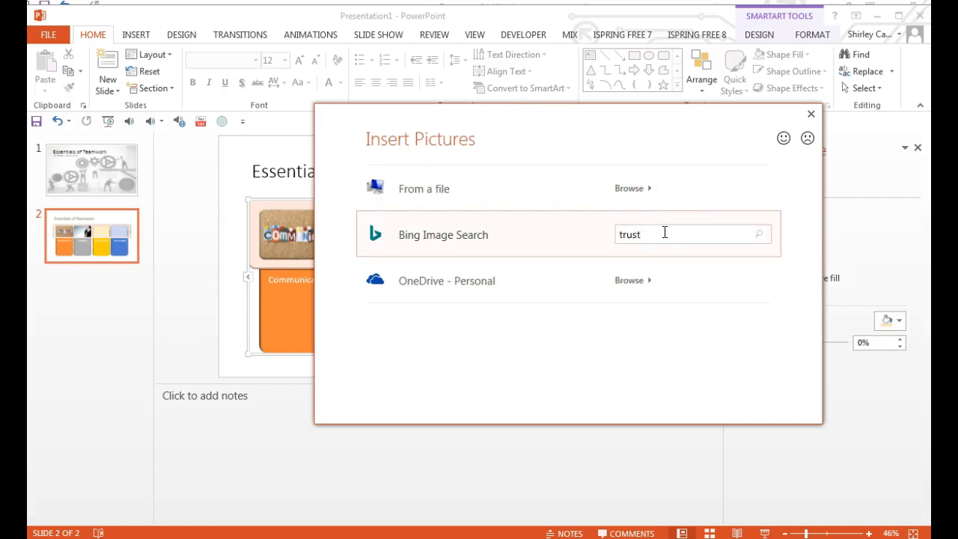
# Fill the picture placeholder above Trustworthiness with the red TRUST image from a Bing image search for "trust"
pyautogui.press('Return')
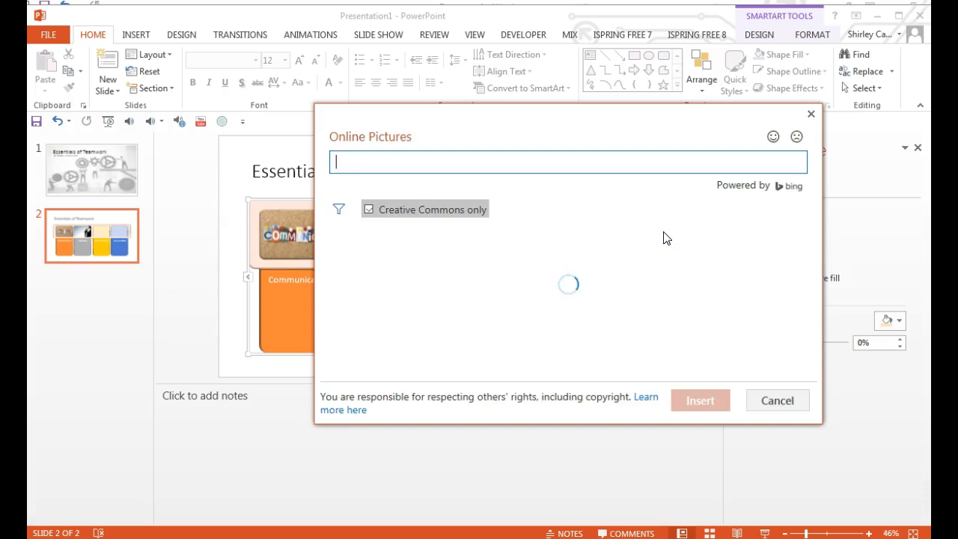
pyautogui.click(358, 259)
pyautogui.click(693, 390)
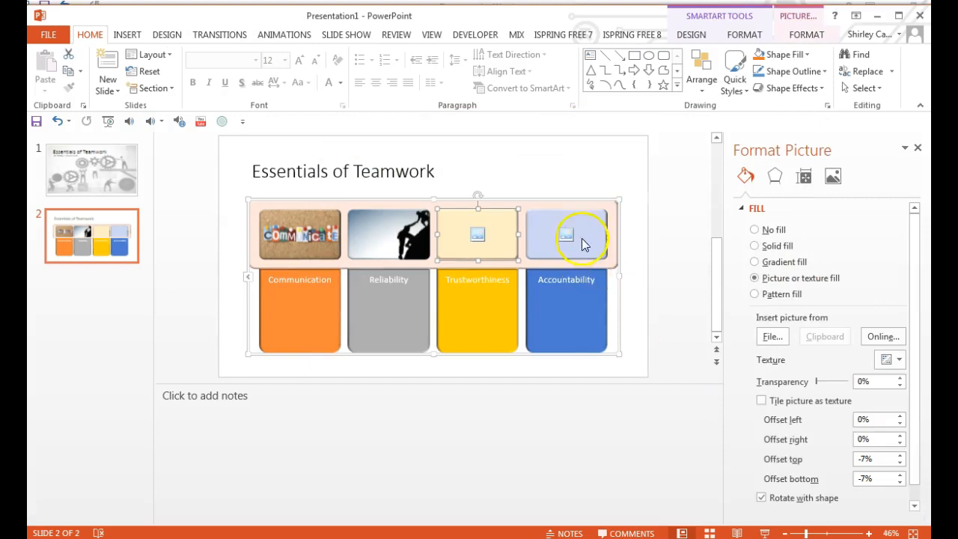
# Fill the picture placeholder above Accountability with the blue ACCOUNTABILITY word image from a Bing image search for "accountable"
pyautogui.click(566, 237)
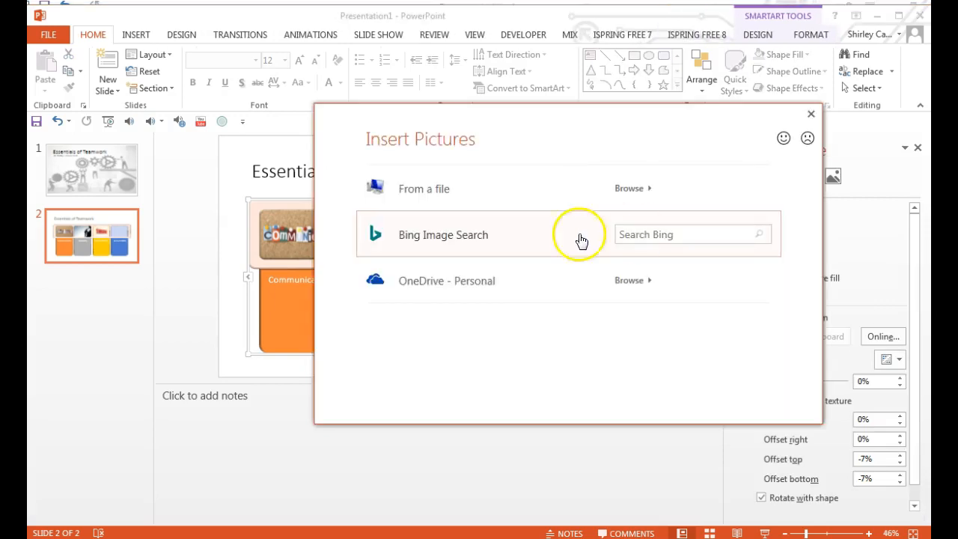
pyautogui.click(633, 233)
pyautogui.write('accountable')
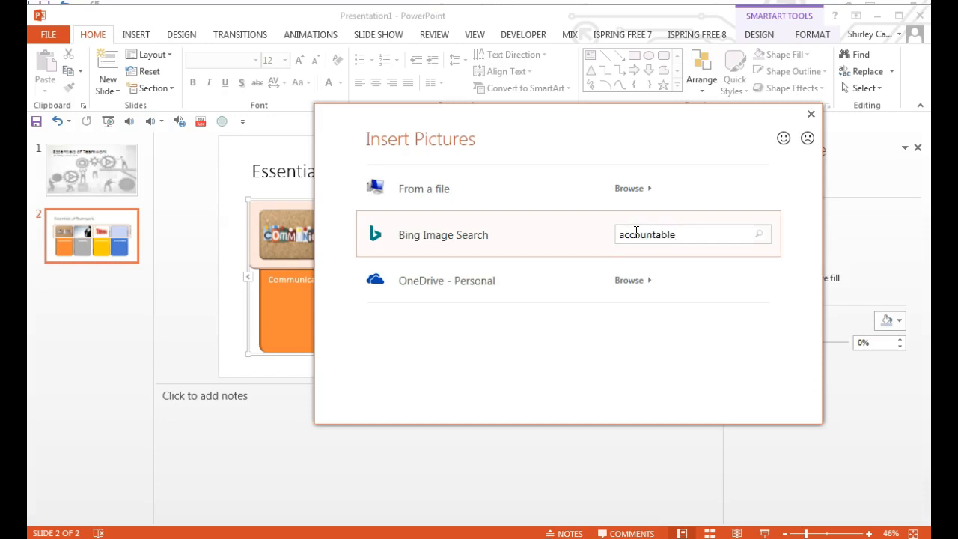
pyautogui.press('Return')
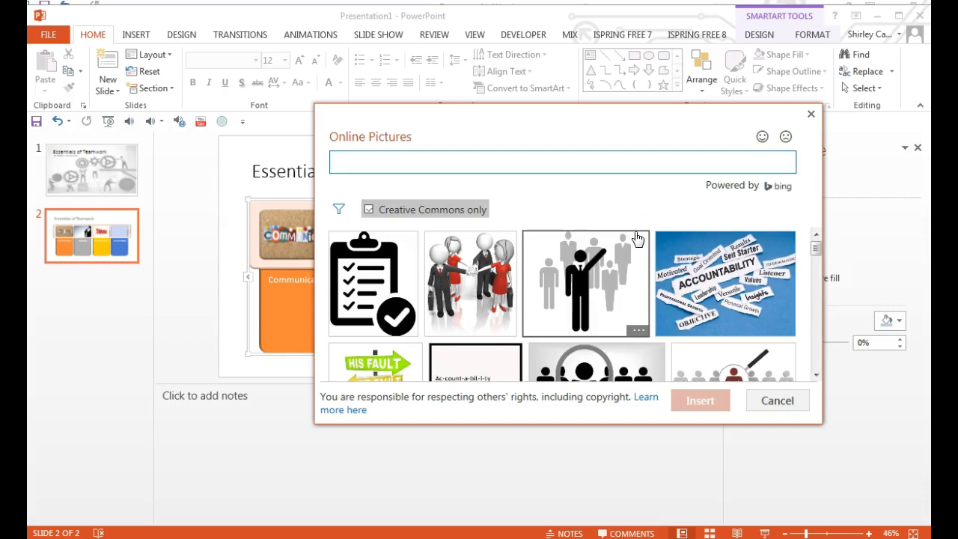
pyautogui.click(753, 291)
pyautogui.click(708, 399)
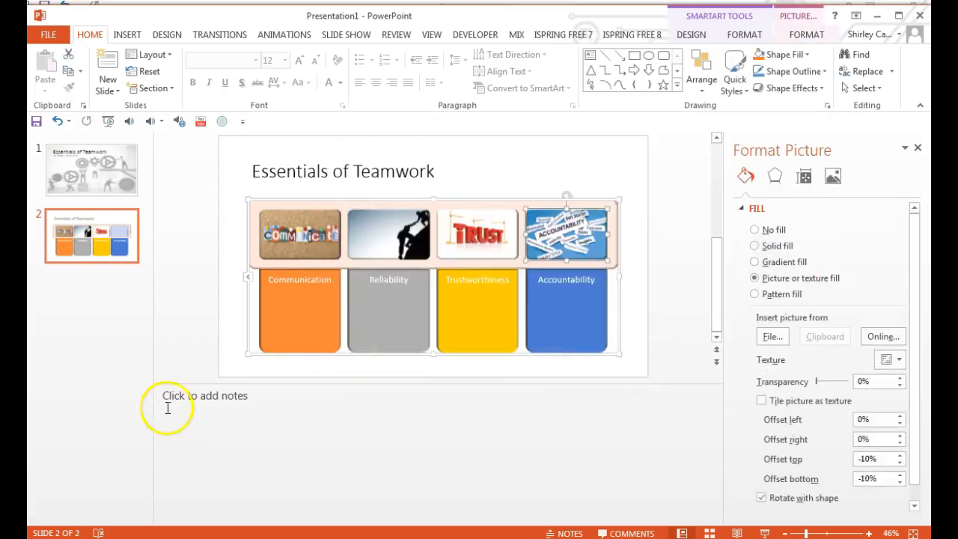
# Add the speaker note "In this presentation, you will learn four essentials of teamwork: They are......." to slide 2
pyautogui.click(235, 402)
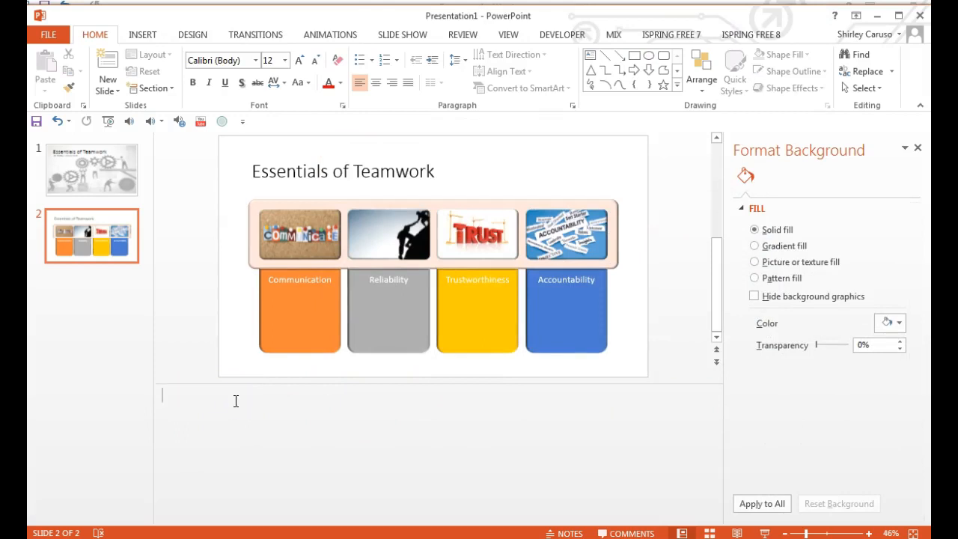
pyautogui.write('In this presentation, you will')
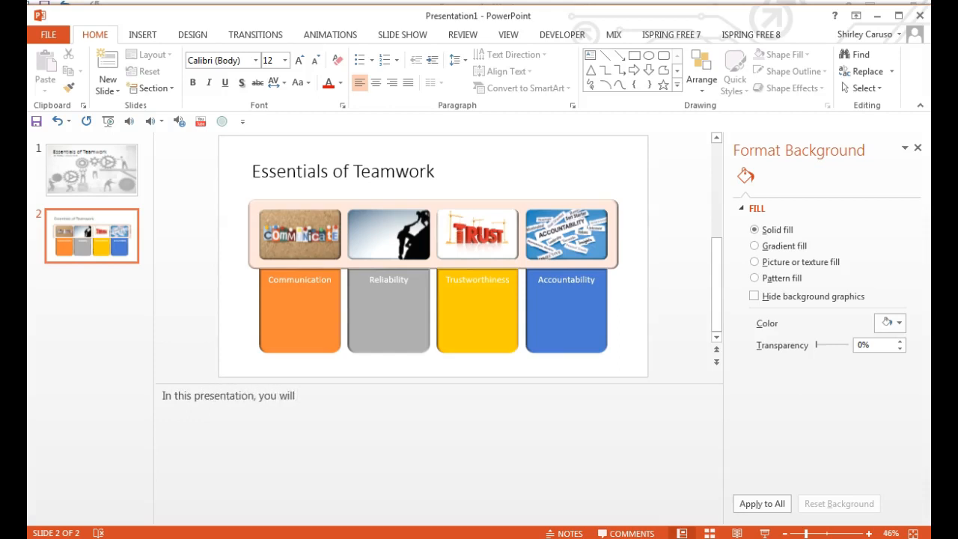
pyautogui.write(' learn four essentials of')
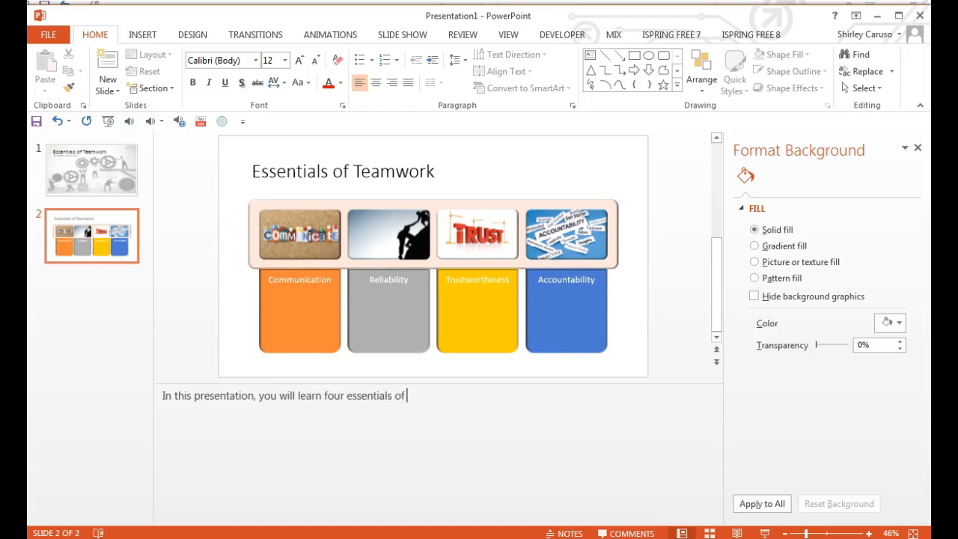
pyautogui.write(' teamwork: They are......')
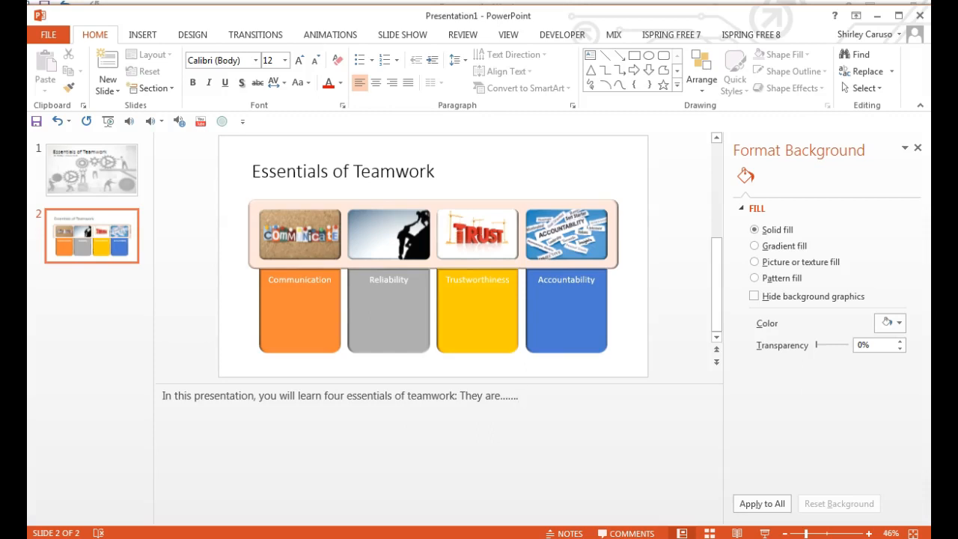
# Save the presentation to the Desktop as a PowerPoint Presentation named Essentials of Teamwork
pyautogui.click(79, 276)
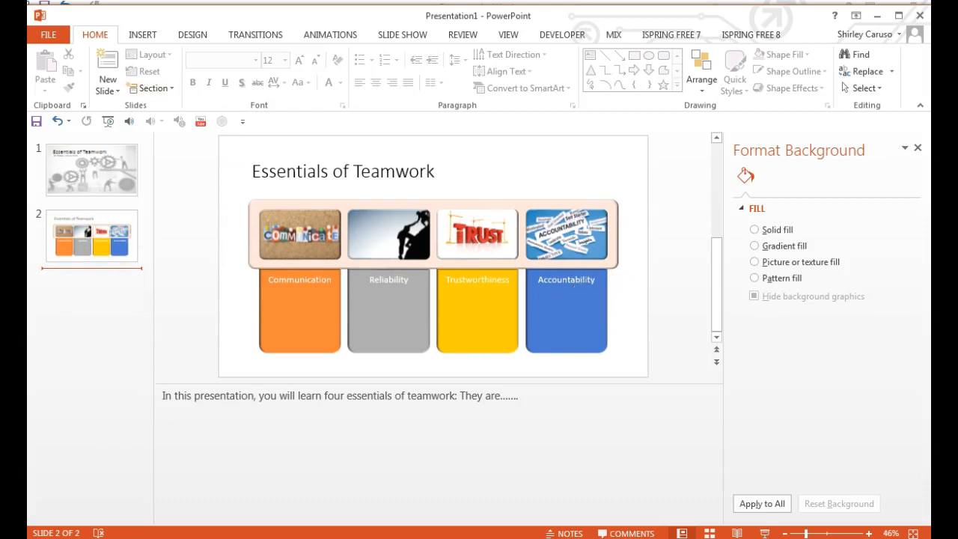
pyautogui.click(49, 33)
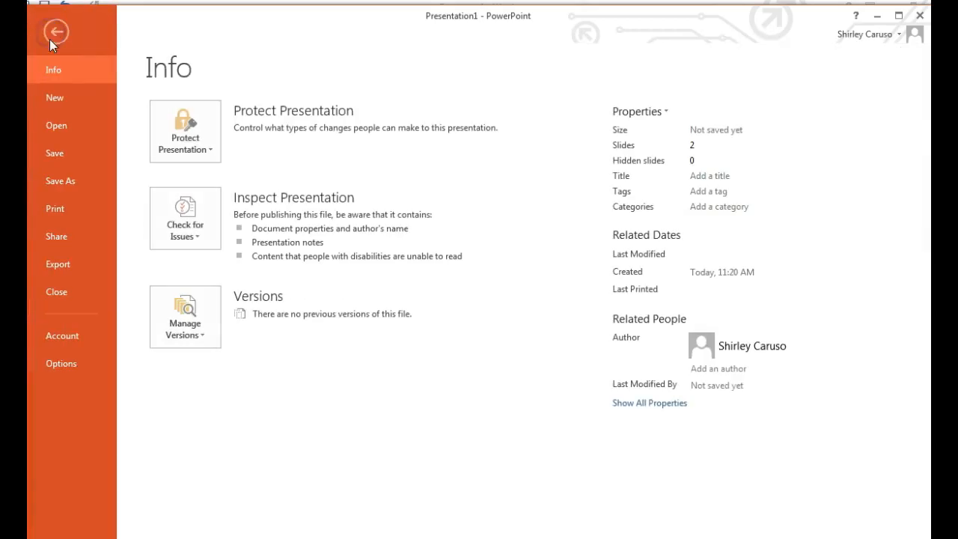
pyautogui.click(65, 154)
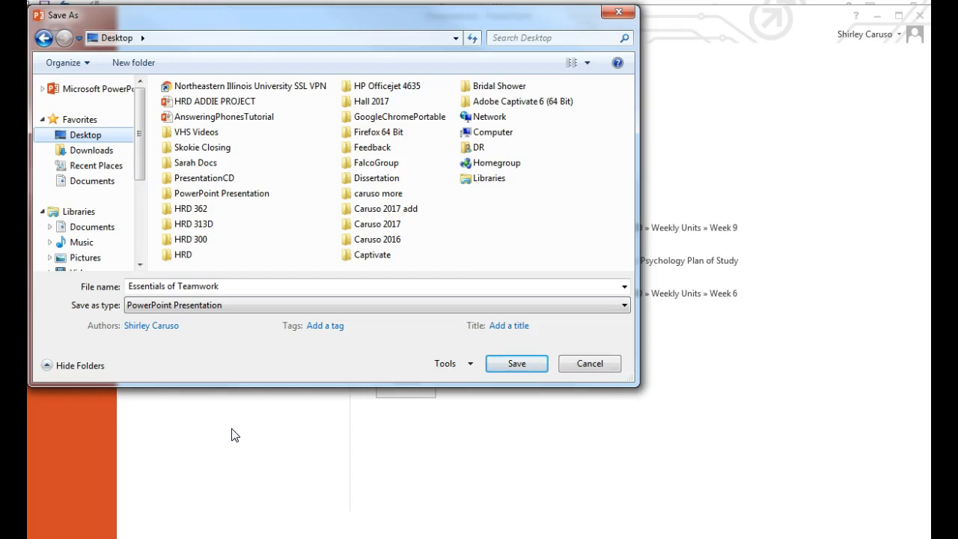
pyautogui.click(496, 366)
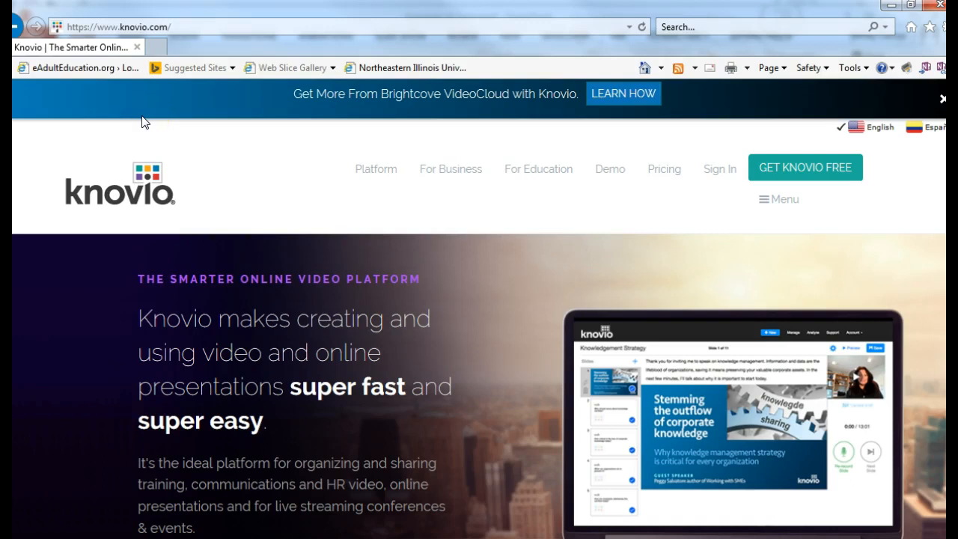
# On the Knovio website in the browser, open the free account sign-up form and review its account information fields
pyautogui.click(805, 177)
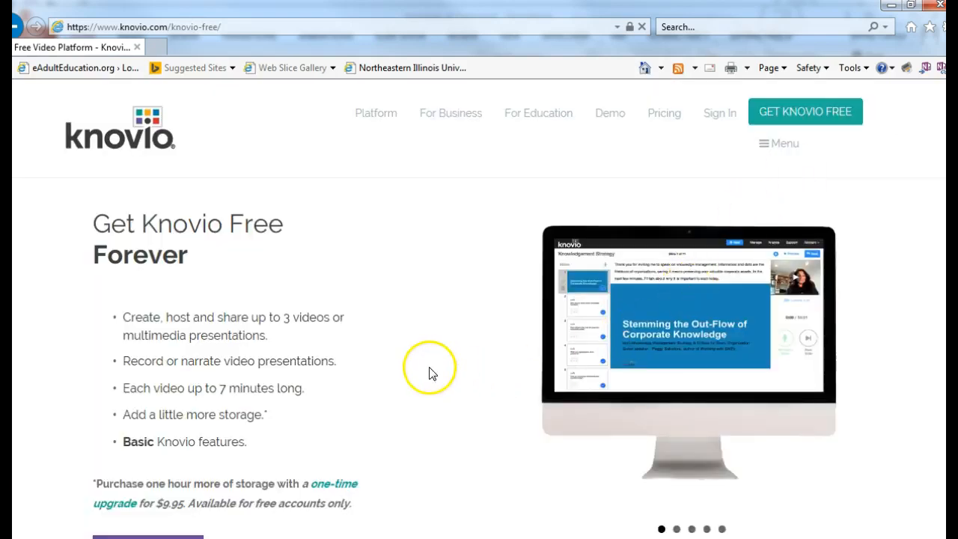
pyautogui.scroll(-1, 429, 371)
pyautogui.scroll(-3, 431, 372)
pyautogui.click(160, 412)
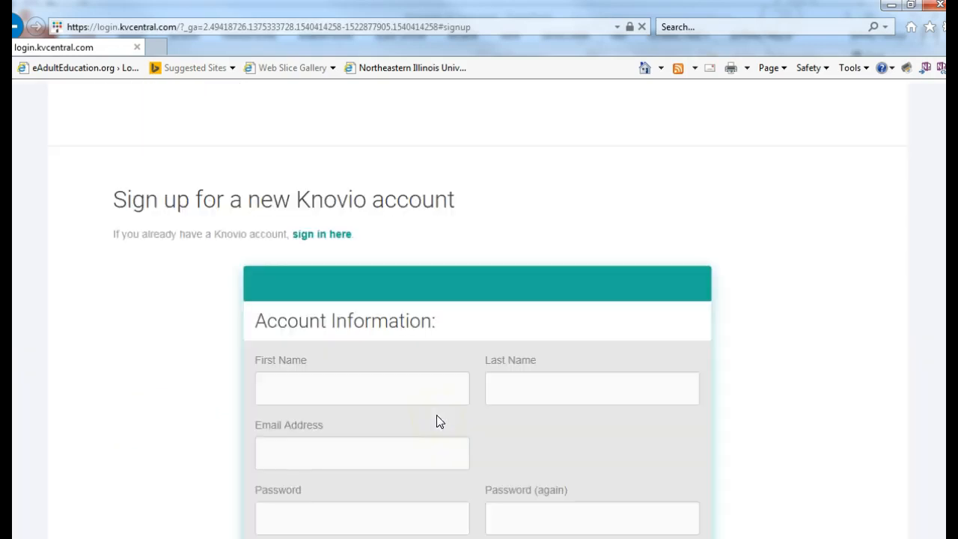
pyautogui.scroll(-3, 475, 321)
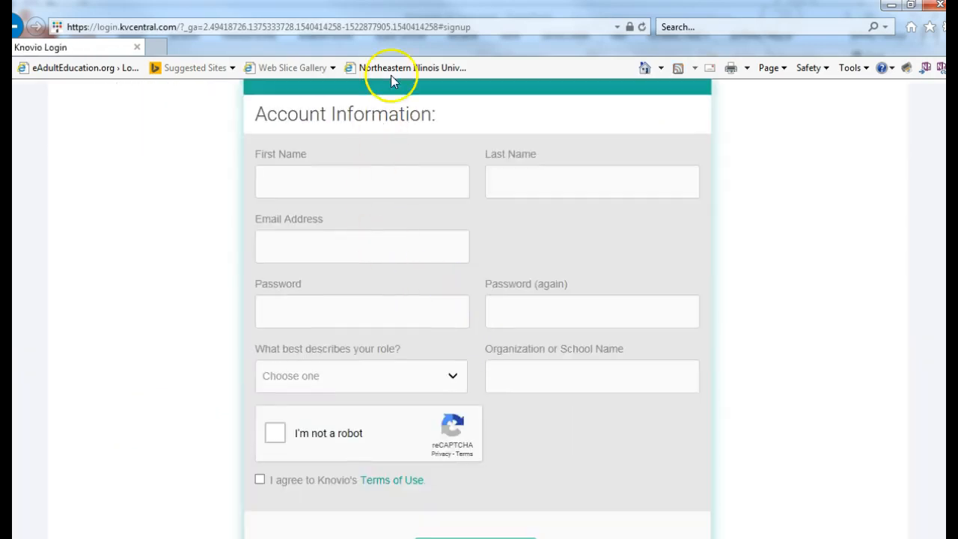
pyautogui.scroll(-3, 552, 465)
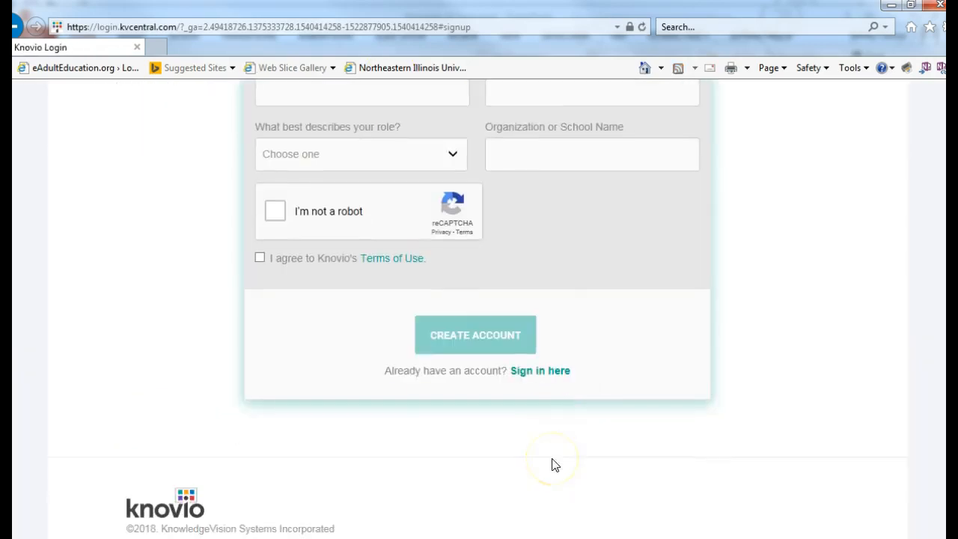
pyautogui.scroll(6, 554, 465)
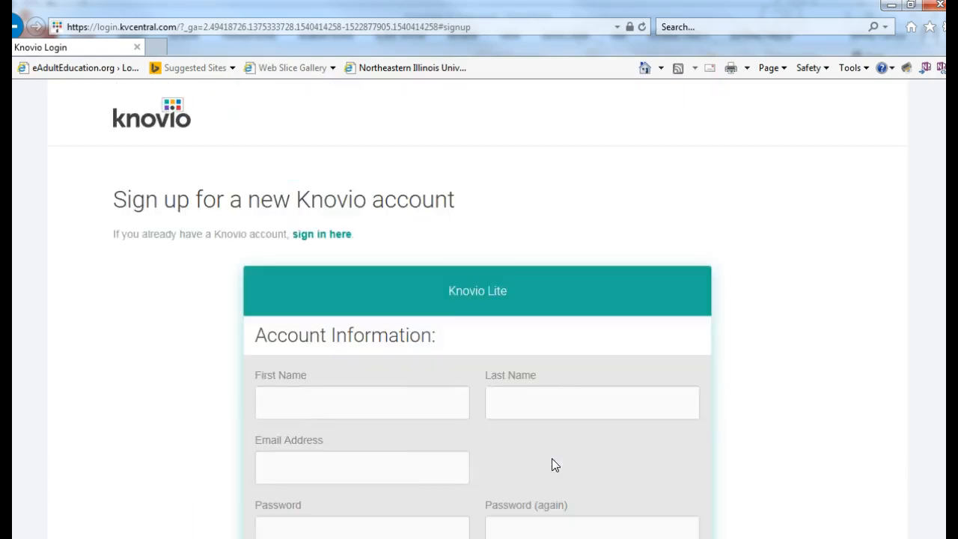
pyautogui.click(361, 463)
# Return to the Knovio home page and sign in to the existing account with its email address and password
pyautogui.click(167, 114)
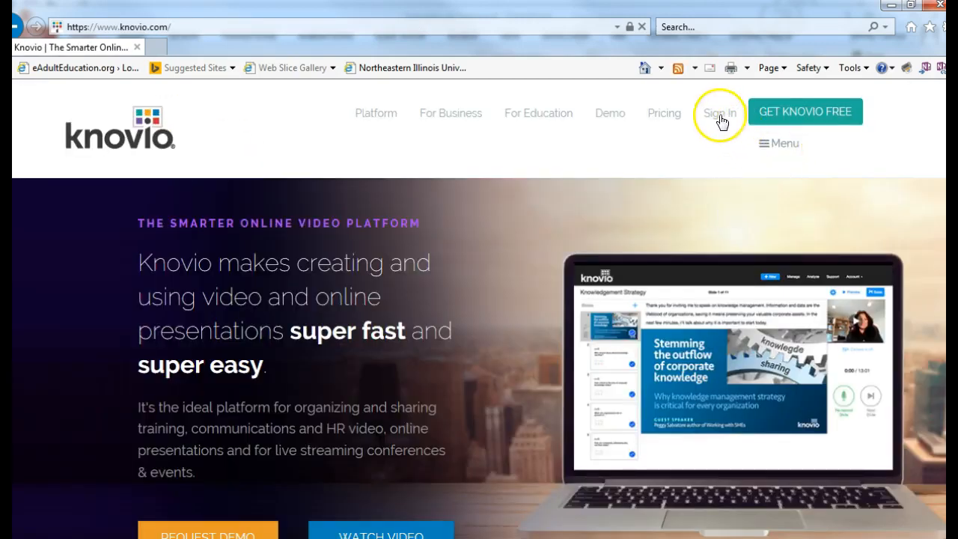
pyautogui.click(720, 116)
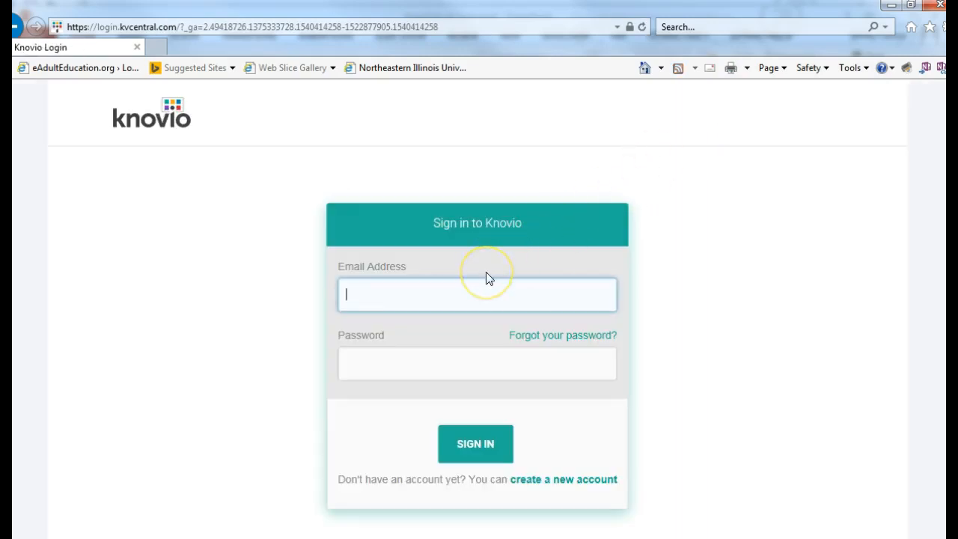
pyautogui.write('shi')
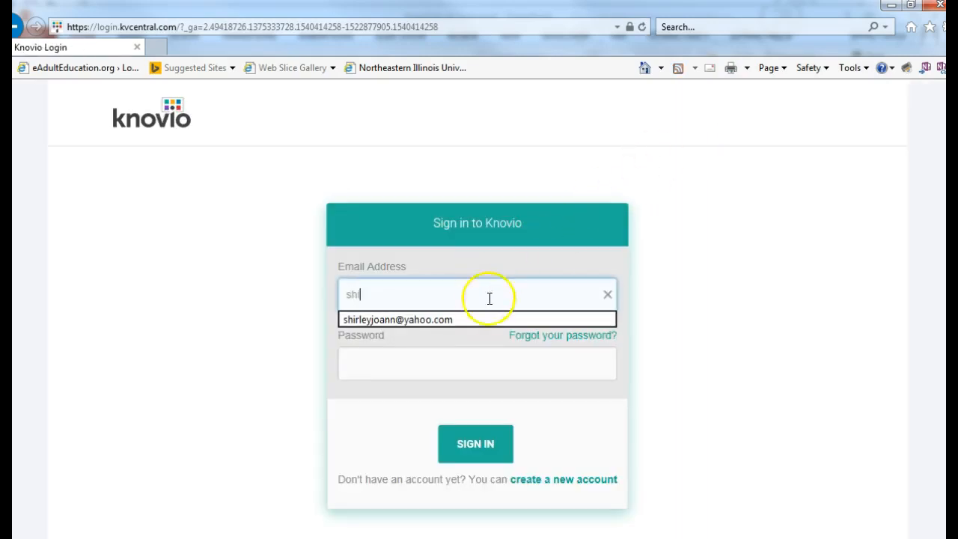
pyautogui.click(480, 321)
pyautogui.click(471, 367)
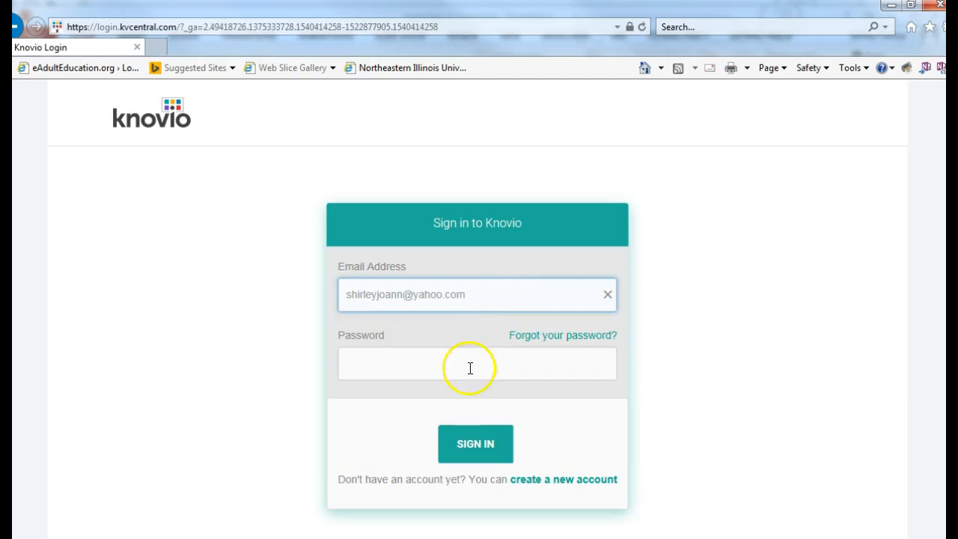
pyautogui.write('••••')
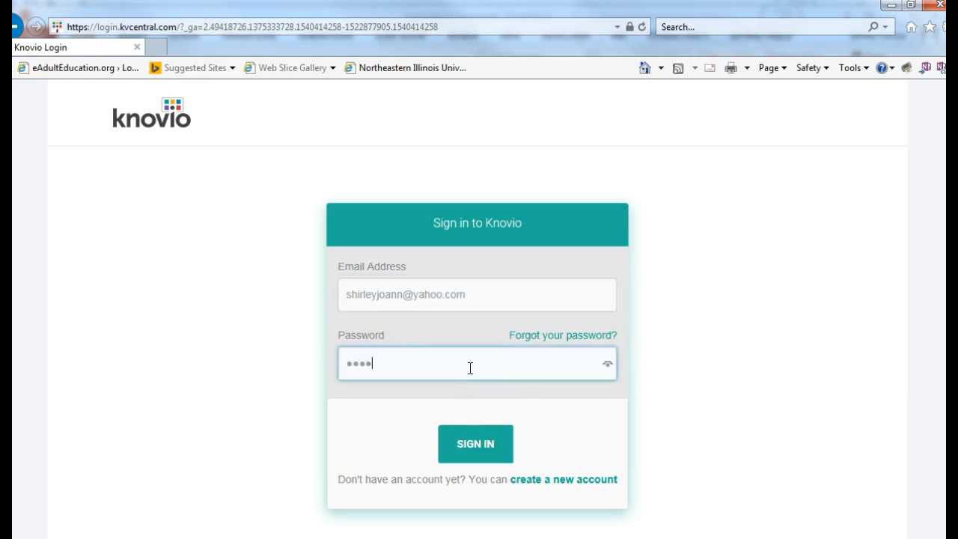
pyautogui.write('•••')
pyautogui.click(492, 449)
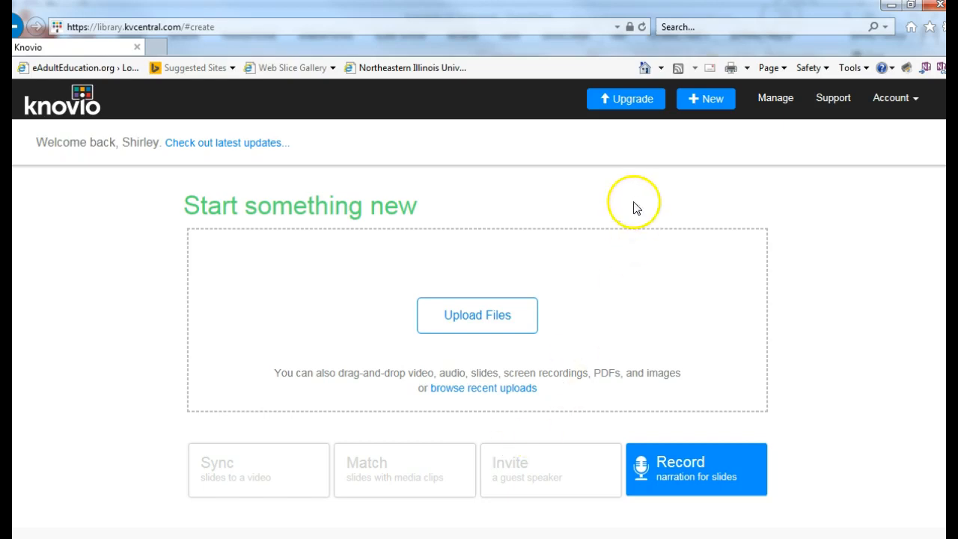
# Open the published presentation "neiu" for editing from the list of managed Knovios
pyautogui.click(707, 100)
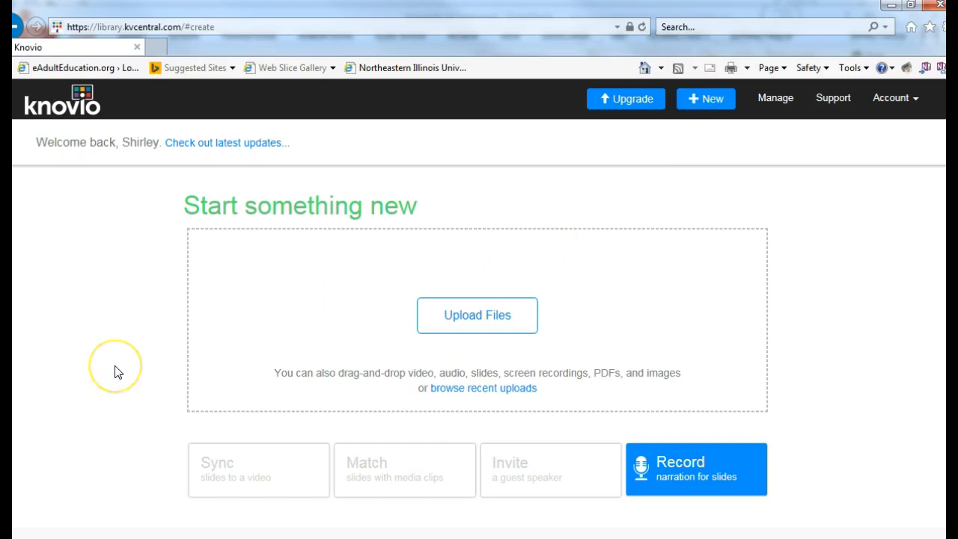
pyautogui.click(775, 99)
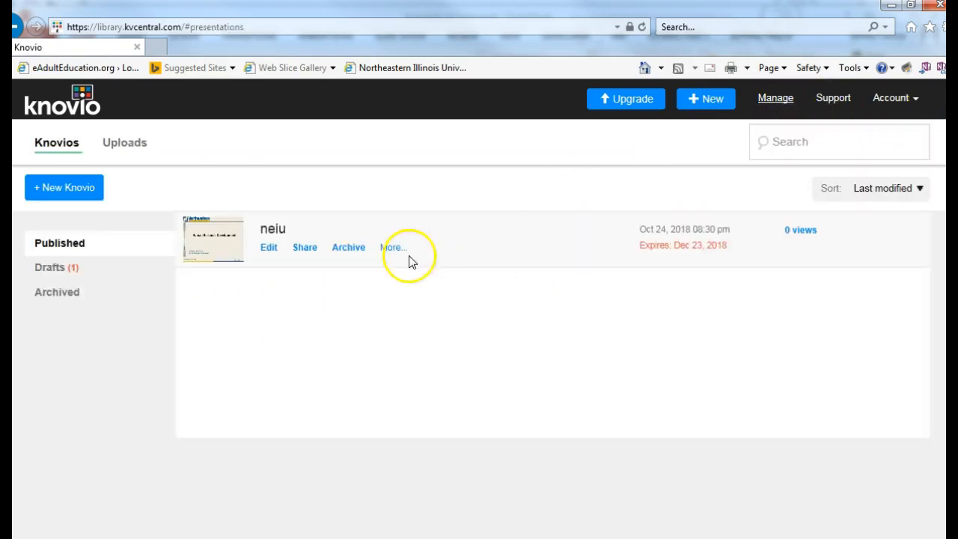
pyautogui.click(271, 248)
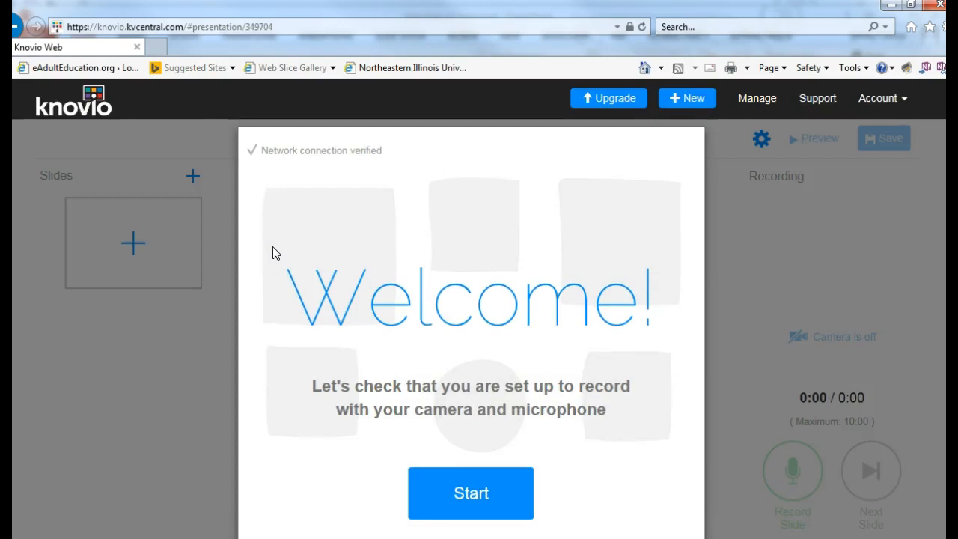
# Start the recording check, accept Microphone (Webcam 600) with Logitech Webcam 600, and skip the test recording
pyautogui.click(471, 496)
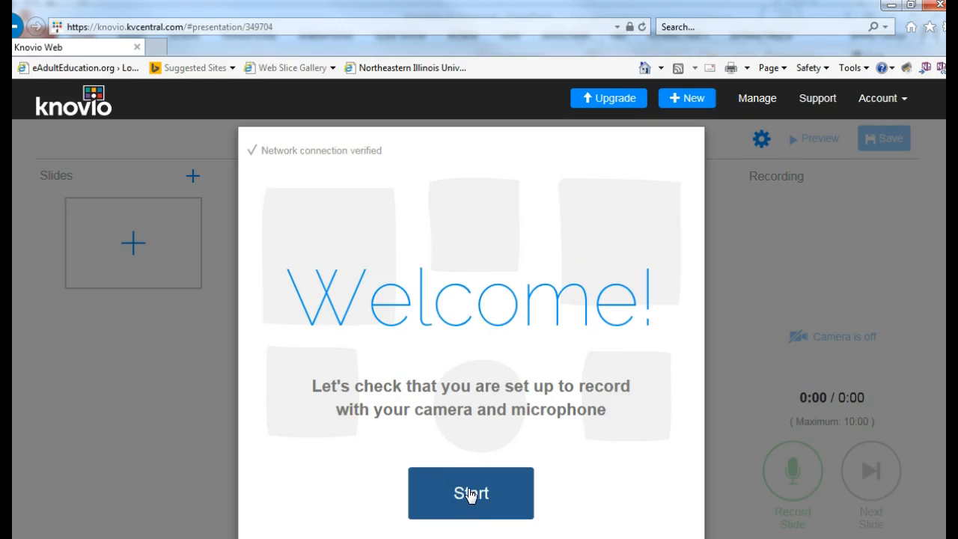
pyautogui.click(470, 495)
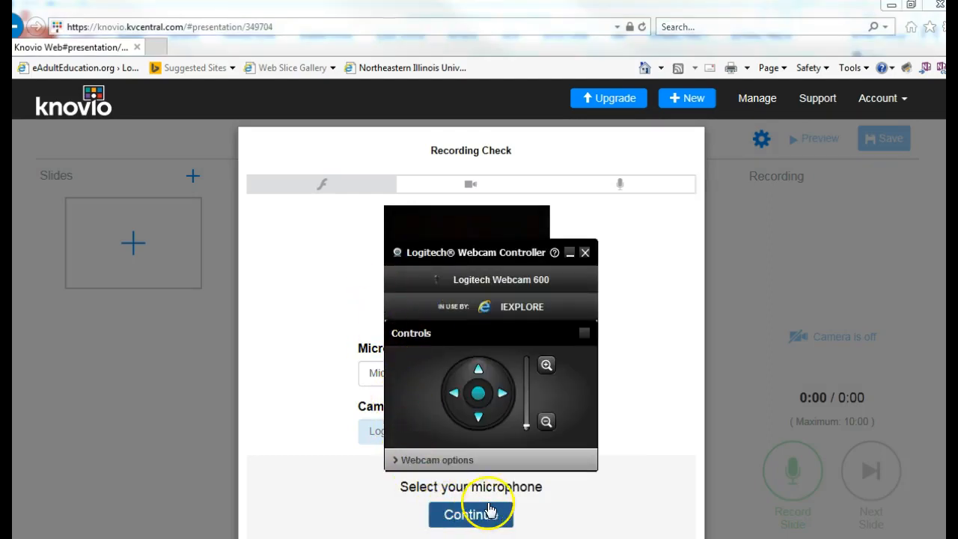
pyautogui.click(585, 253)
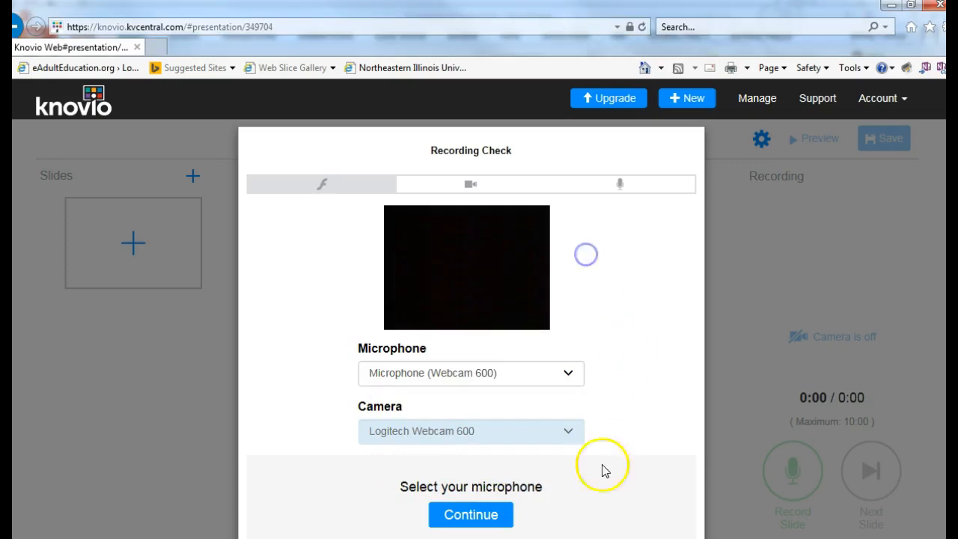
pyautogui.click(466, 517)
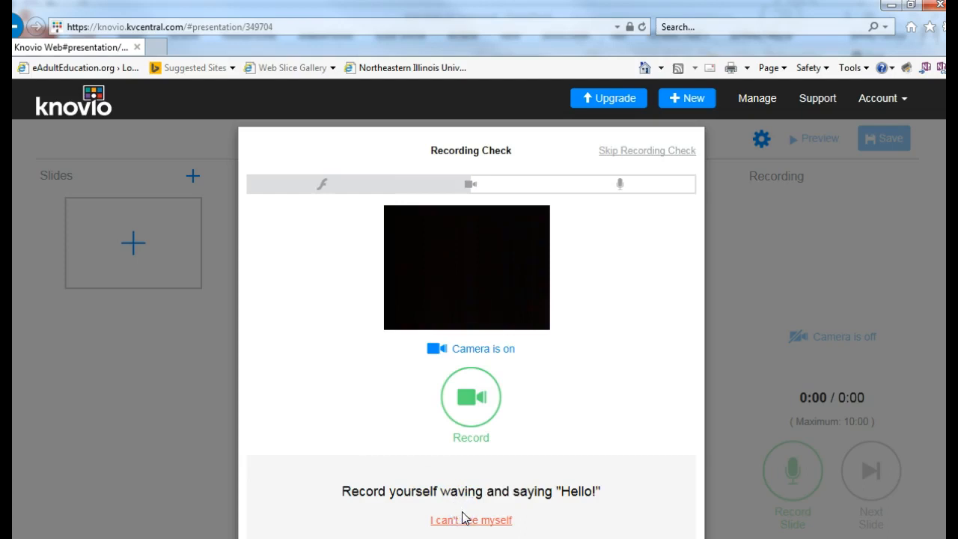
pyautogui.click(653, 157)
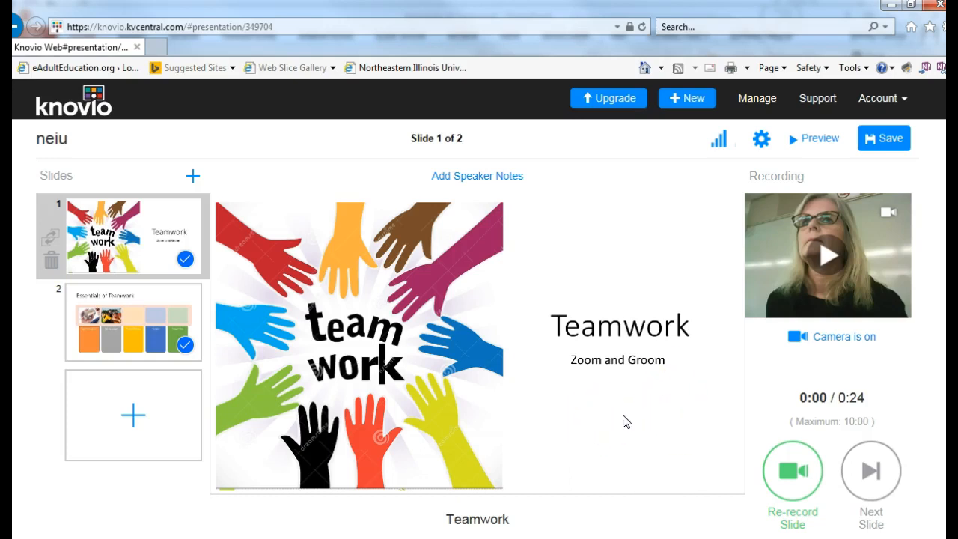
# Turn off the camera for audio-only narration and delete both existing slides from the "neiu" presentation
pyautogui.click(838, 339)
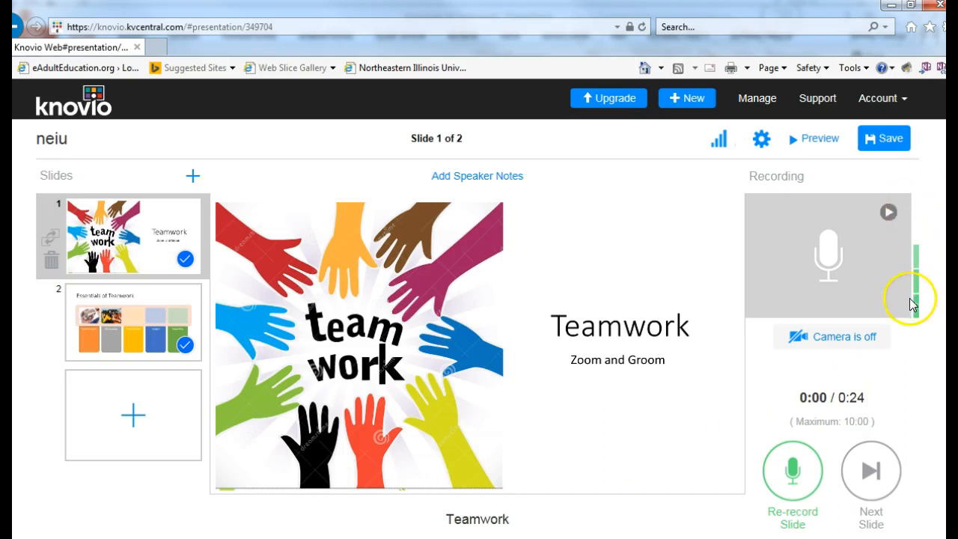
pyautogui.click(47, 260)
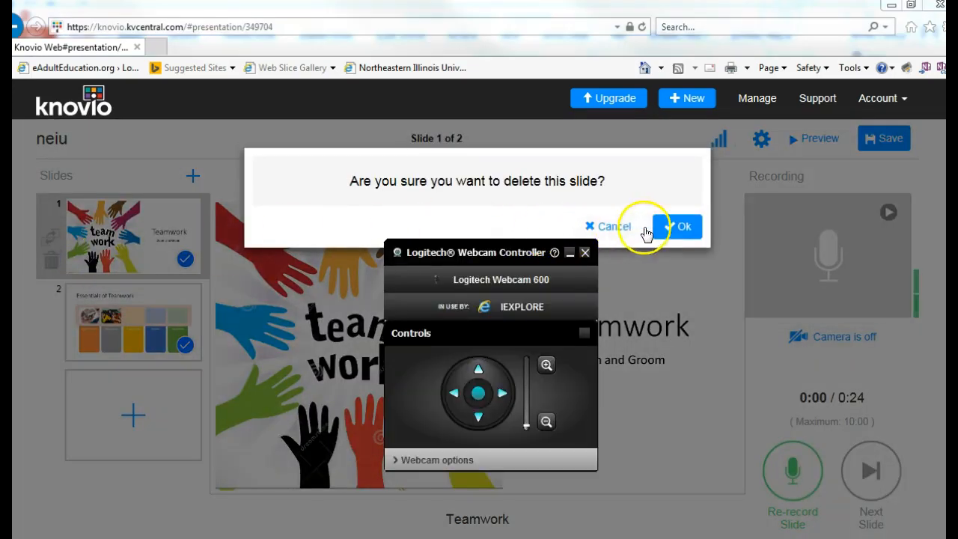
pyautogui.click(676, 227)
pyautogui.click(47, 259)
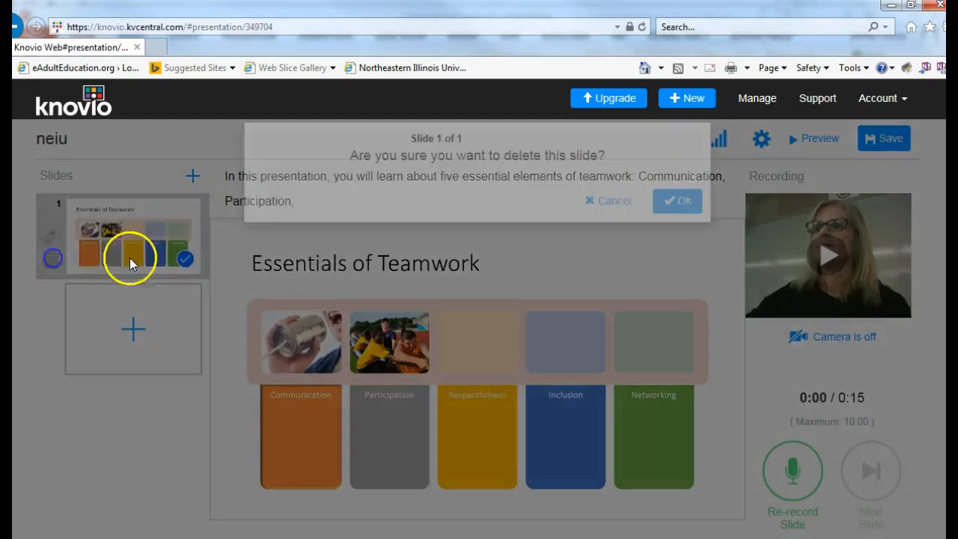
pyautogui.click(668, 225)
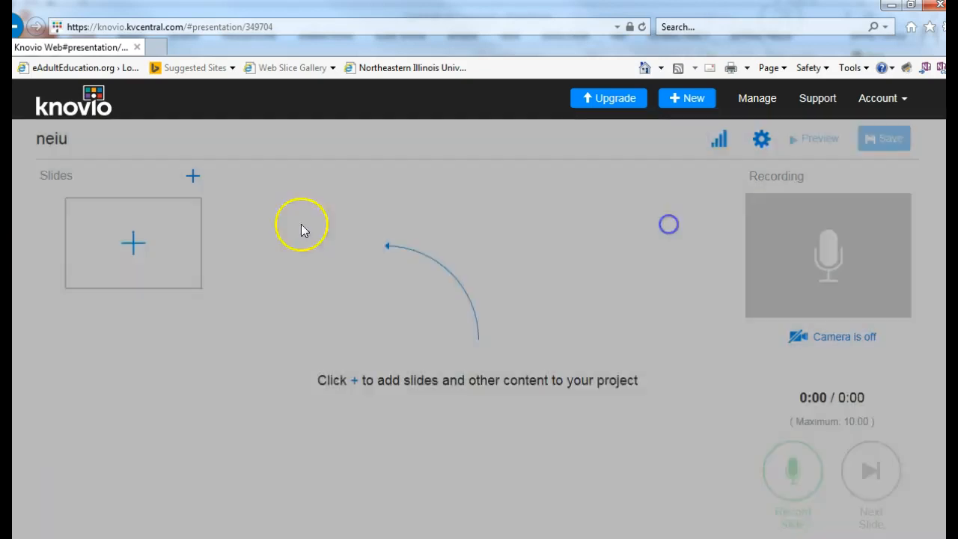
# Upload the Essentials of Teamwork PowerPoint file from the Desktop and add both of its slides to the project
pyautogui.click(134, 244)
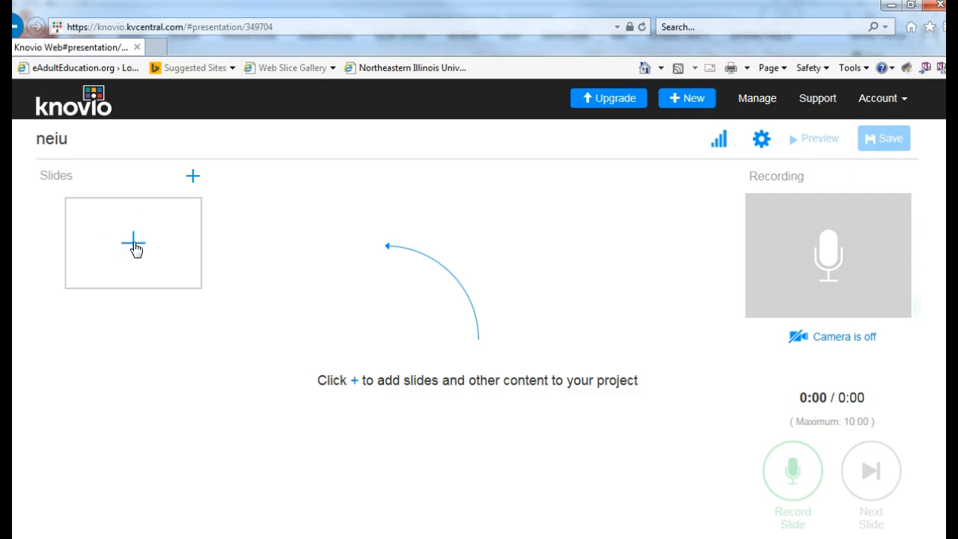
pyautogui.click(65, 139)
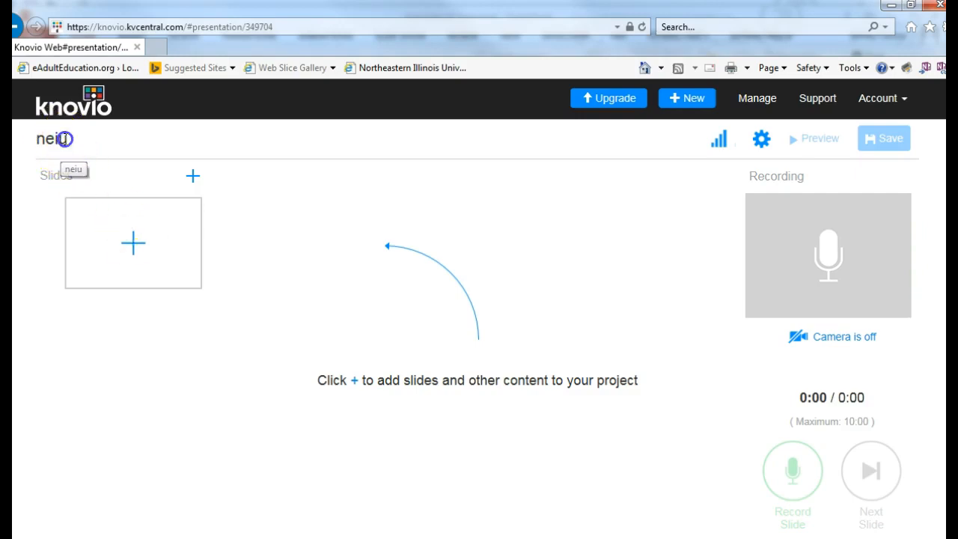
pyautogui.click(127, 241)
pyautogui.click(437, 279)
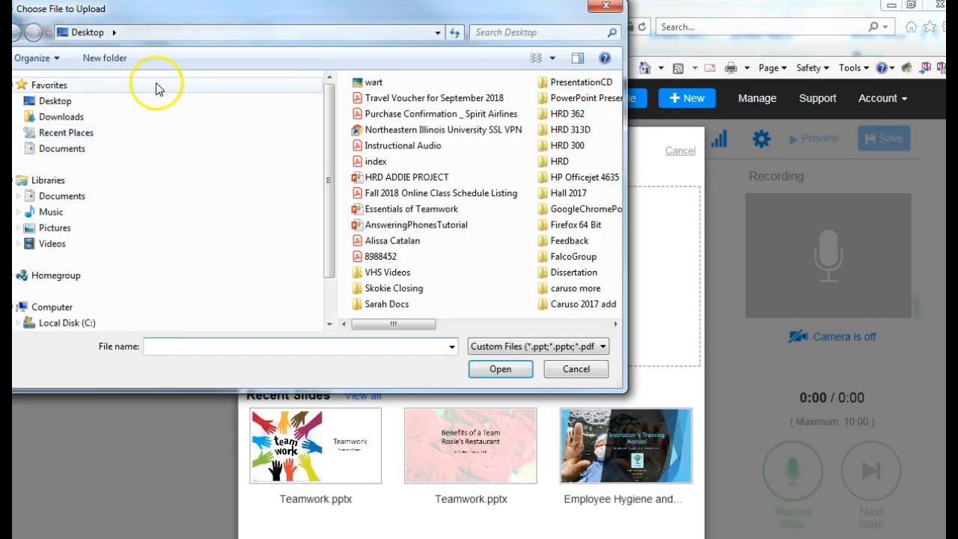
pyautogui.click(57, 101)
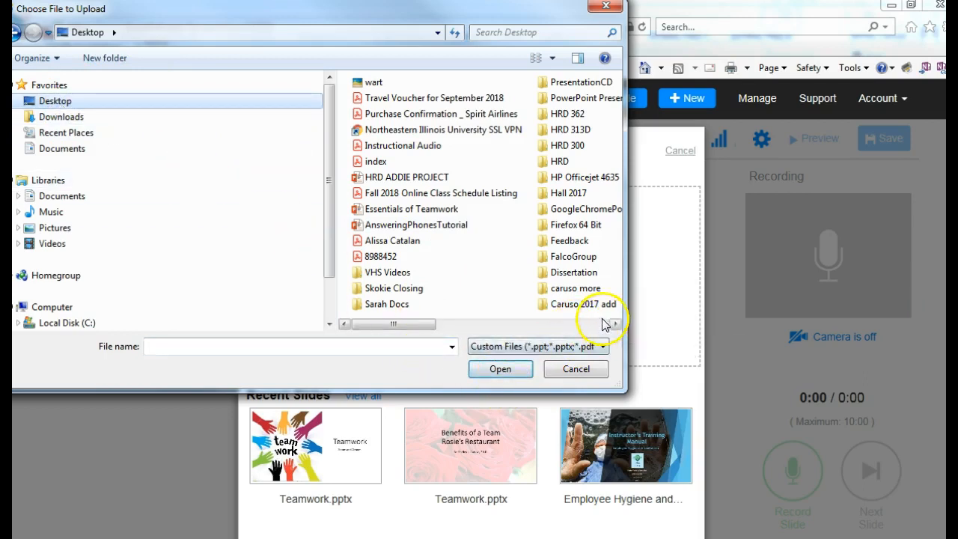
pyautogui.click(382, 212)
pyautogui.click(500, 368)
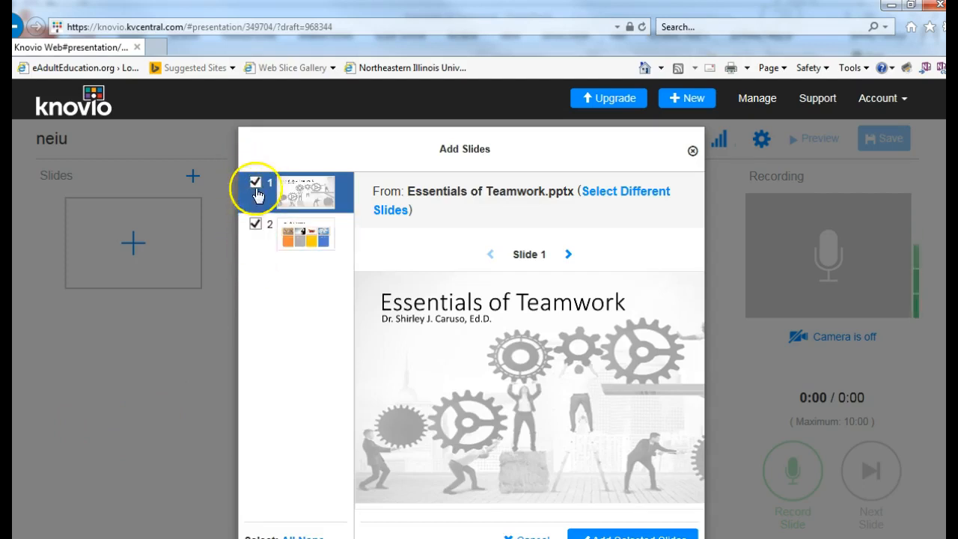
pyautogui.click(608, 534)
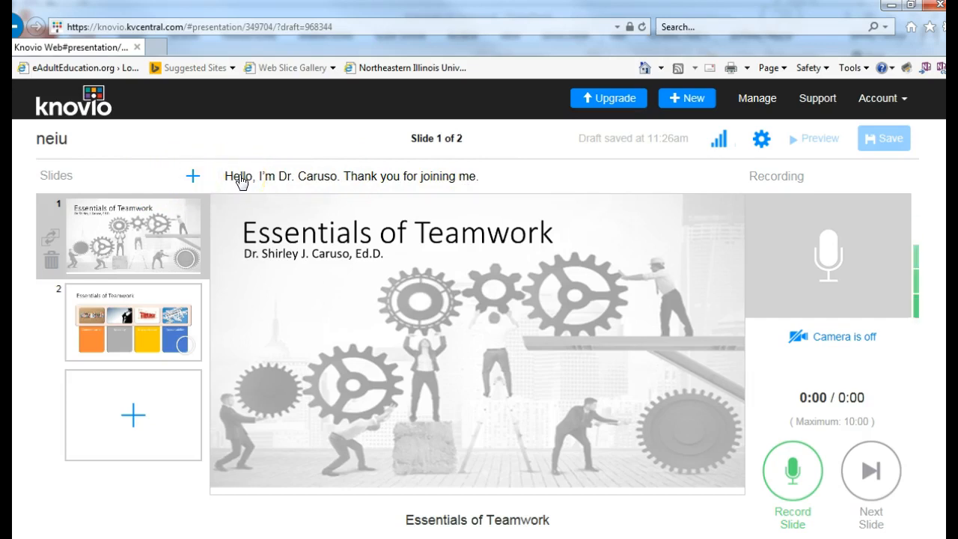
pyautogui.click(193, 177)
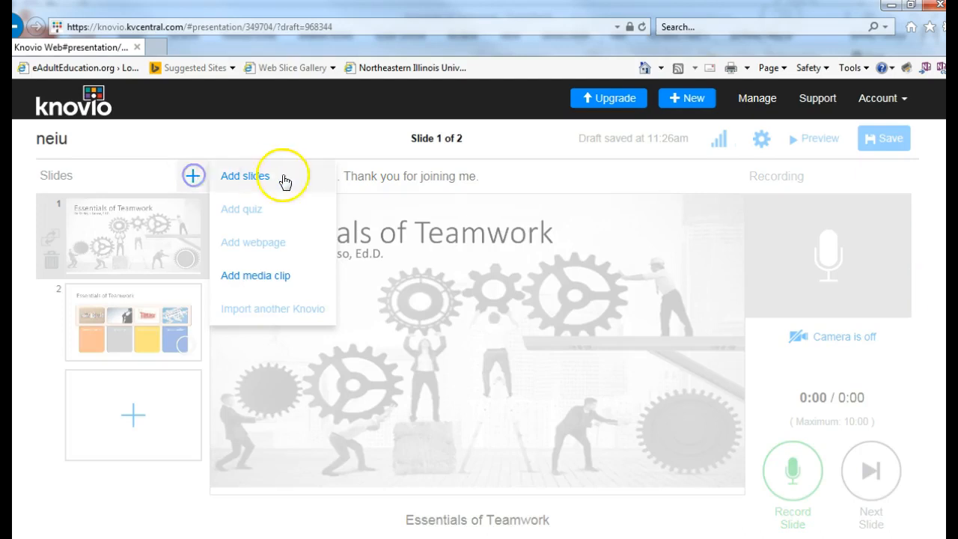
pyautogui.click(505, 176)
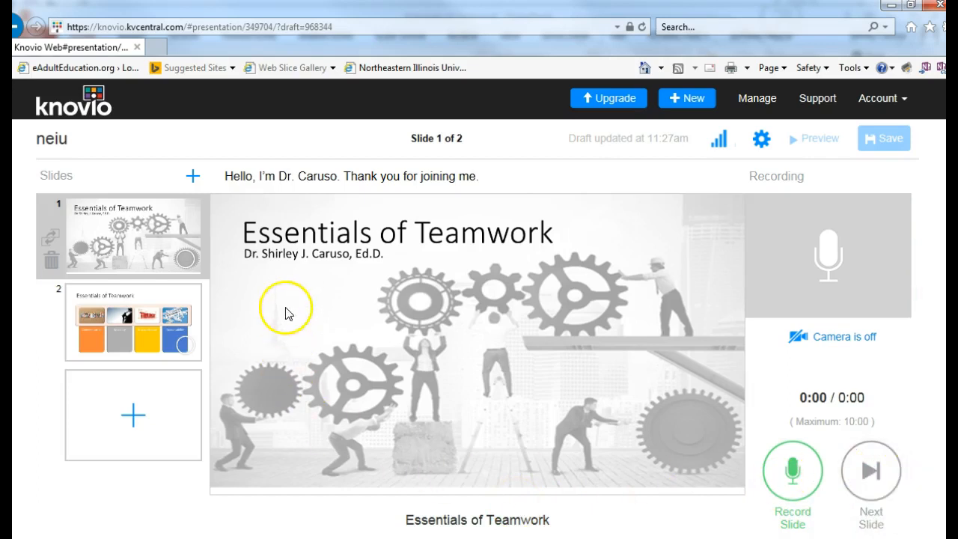
# Record audio narration for the title slide and for slide 2, reading from their speaker notes
pyautogui.click(795, 472)
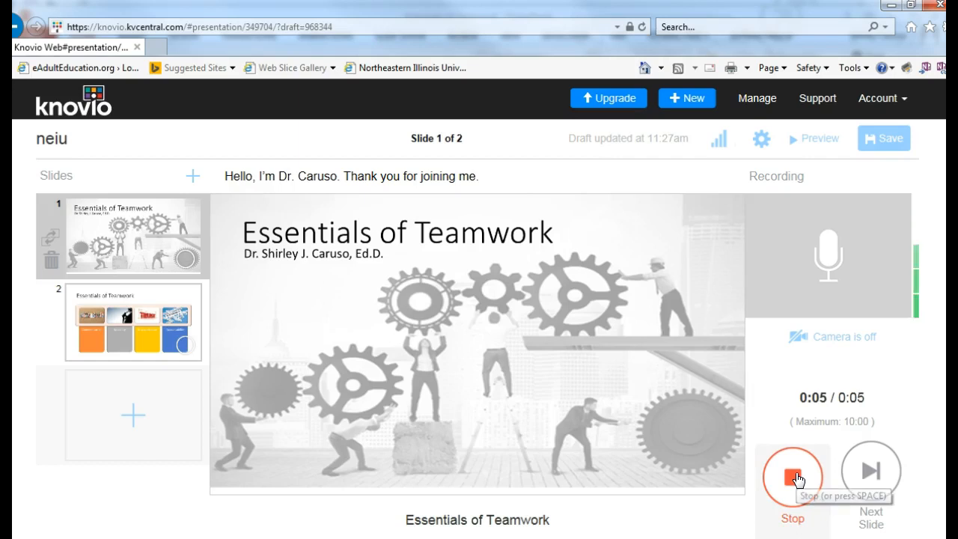
pyautogui.click(796, 479)
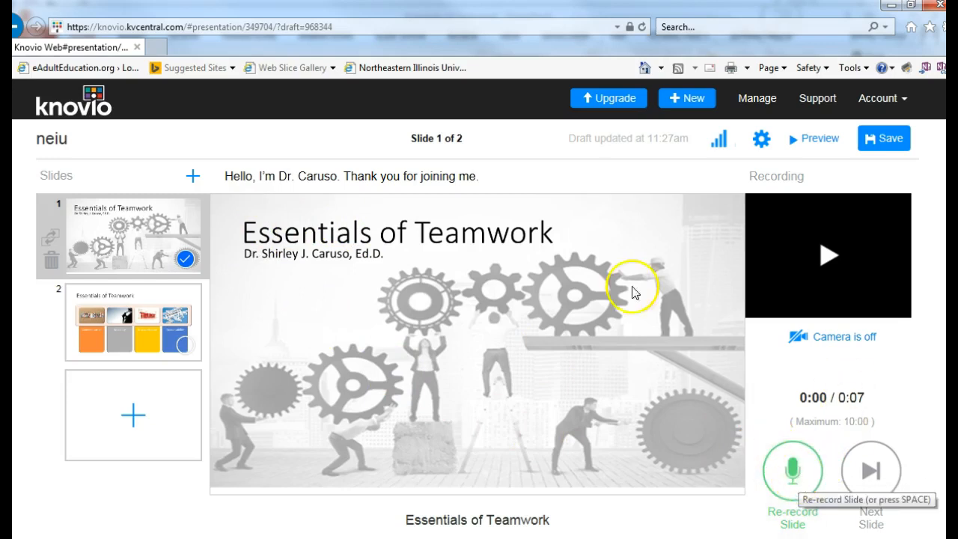
pyautogui.click(166, 303)
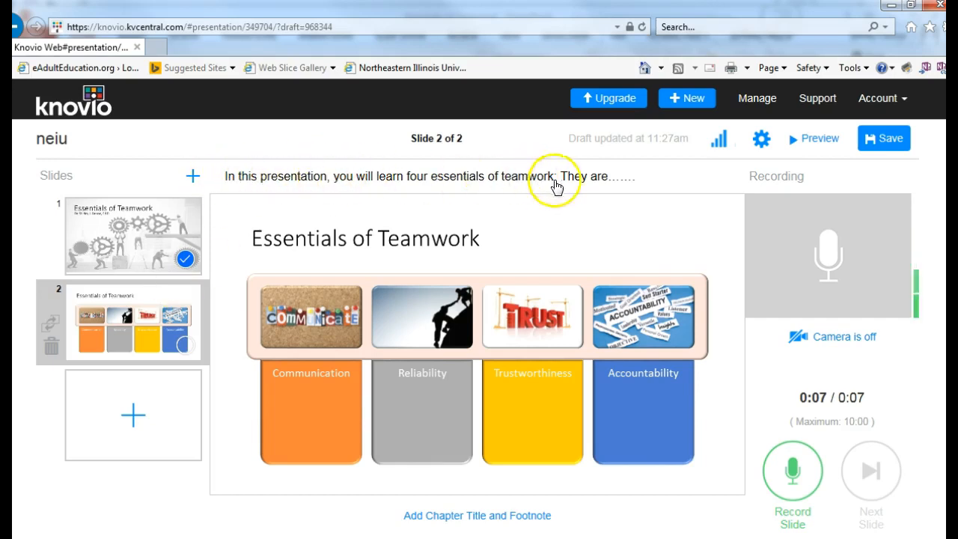
pyautogui.click(790, 472)
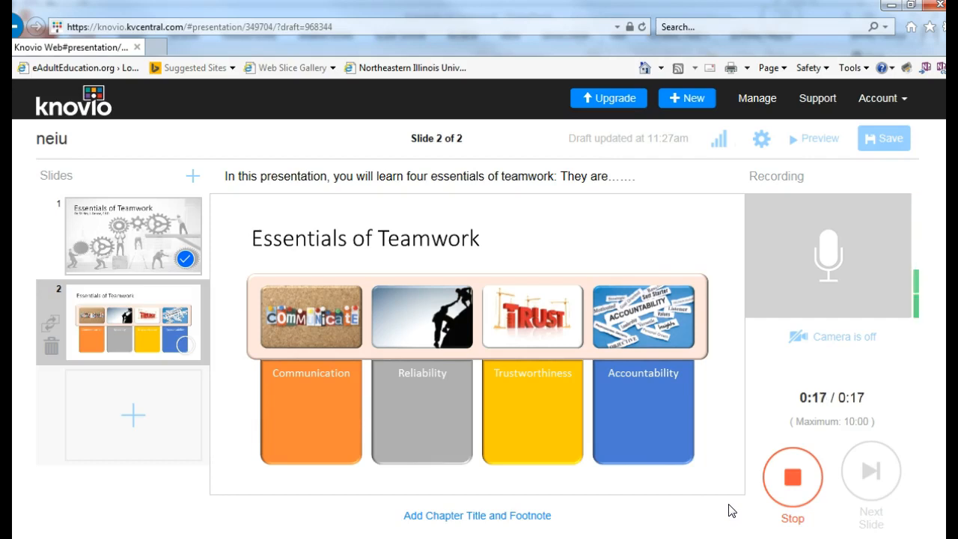
pyautogui.click(793, 480)
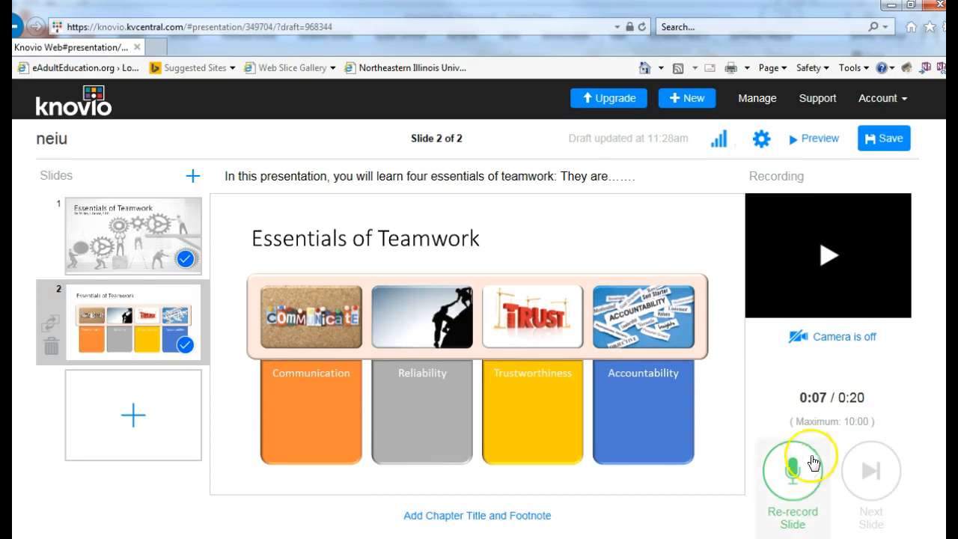
# Launch a preview of the presentation and play it through both narrated slides
pyautogui.click(817, 143)
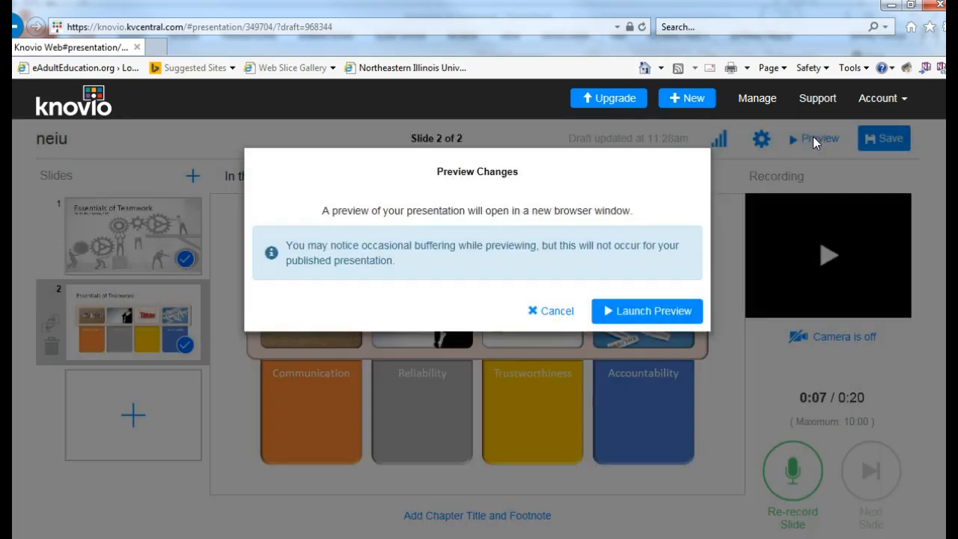
pyautogui.click(629, 307)
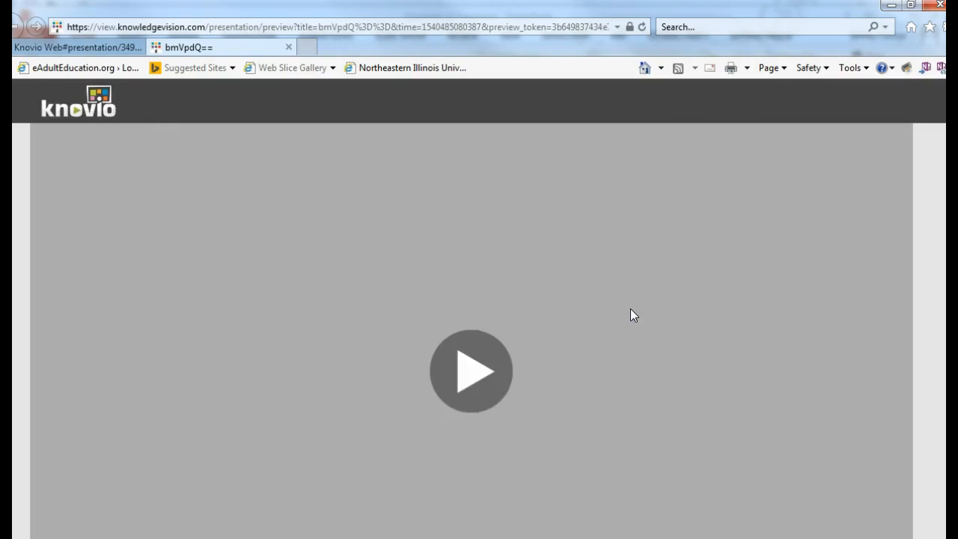
pyautogui.click(495, 374)
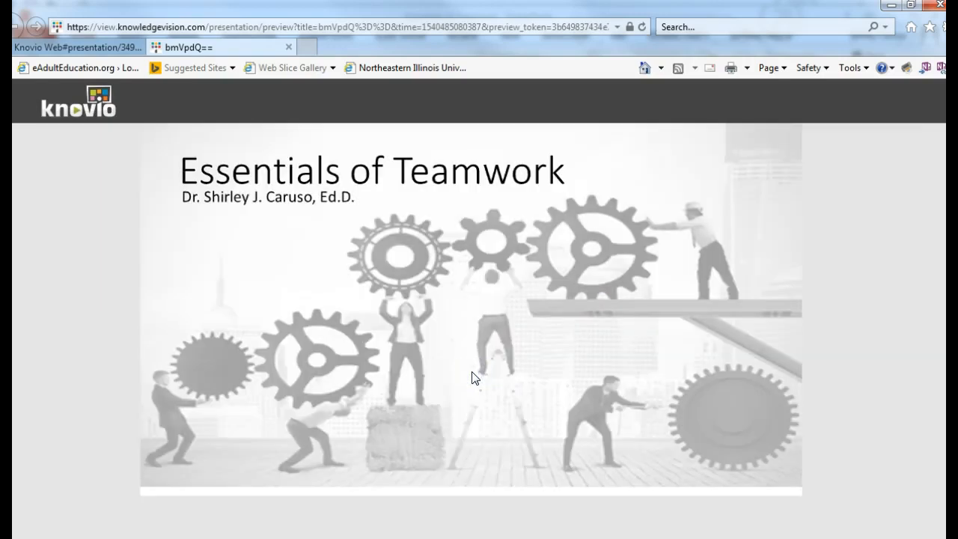
pyautogui.click(829, 109)
pyautogui.click(691, 167)
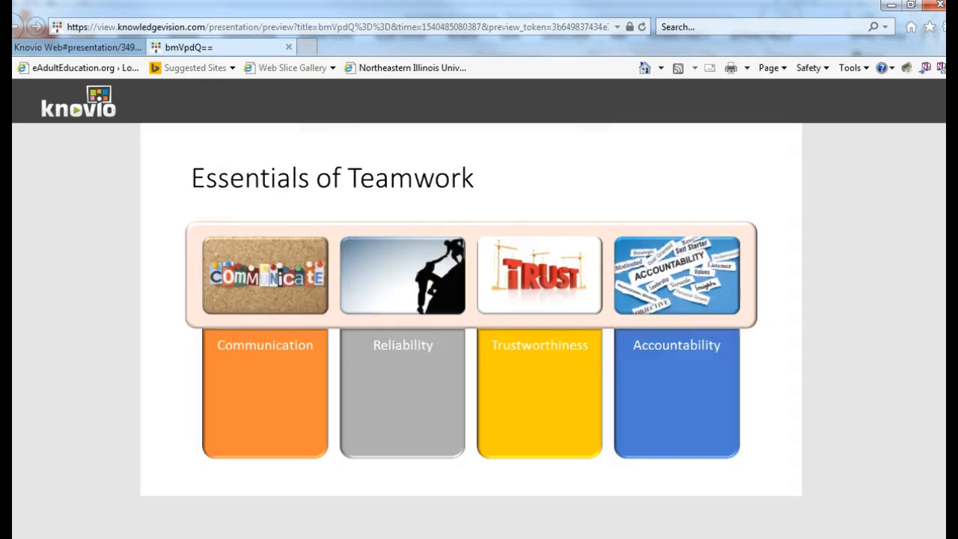
pyautogui.click(709, 453)
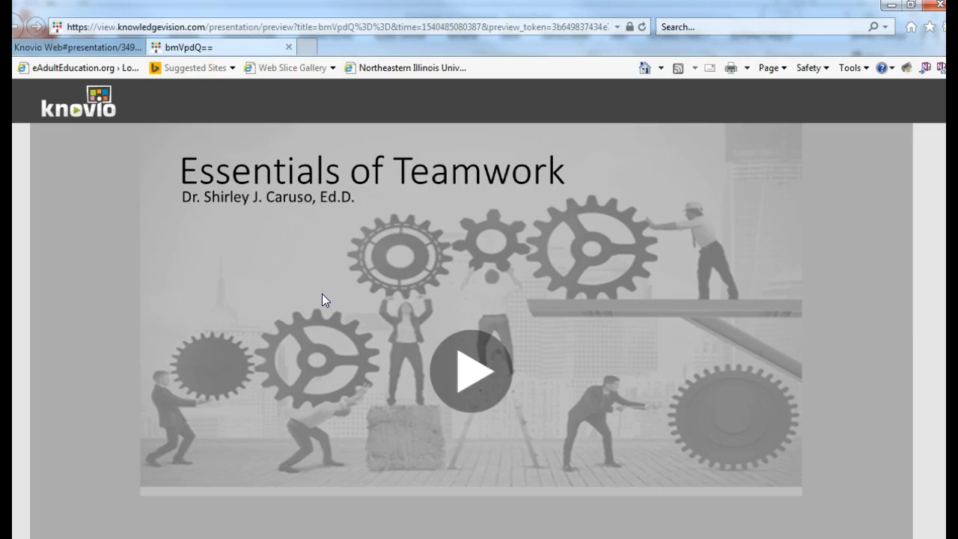
# Return to the presentation editor, save the Knovio and open its sharing options
pyautogui.click(74, 47)
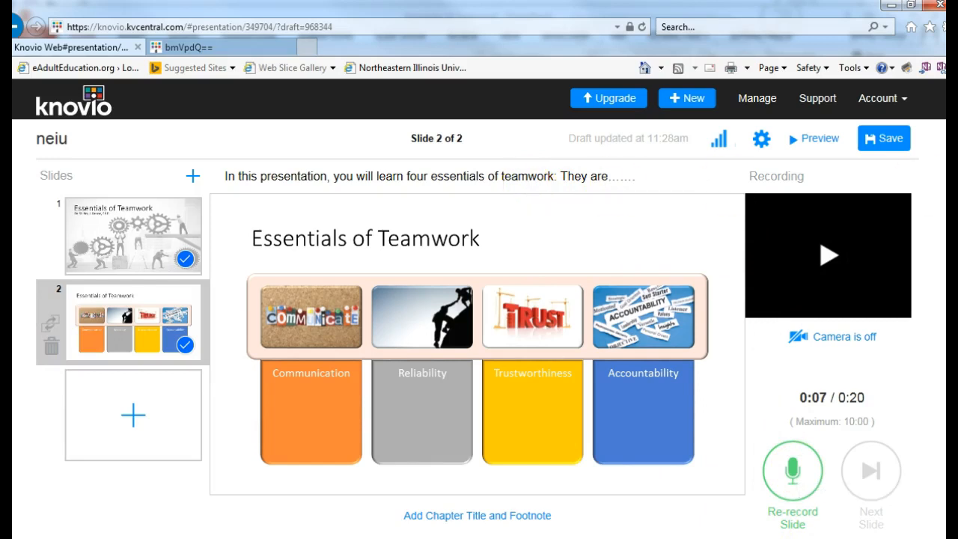
pyautogui.click(882, 141)
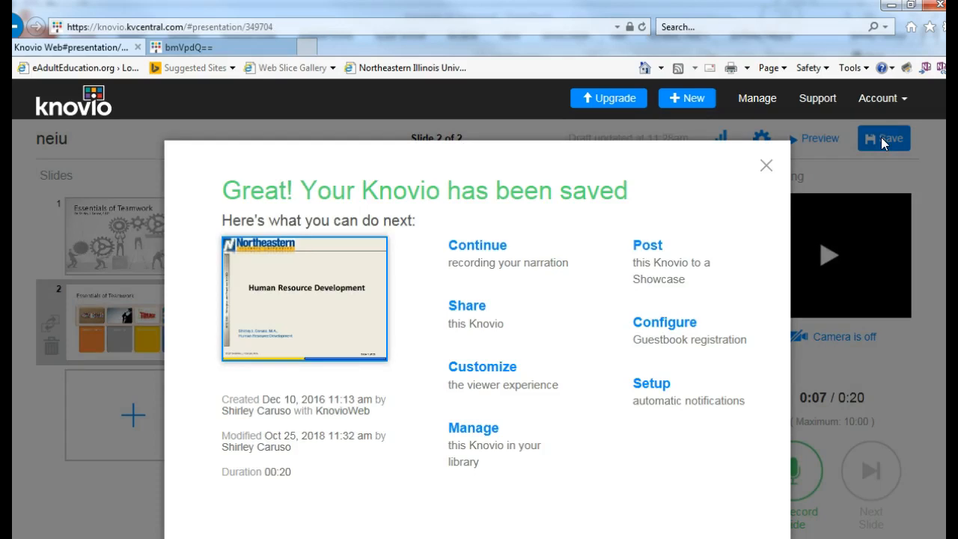
pyautogui.click(467, 307)
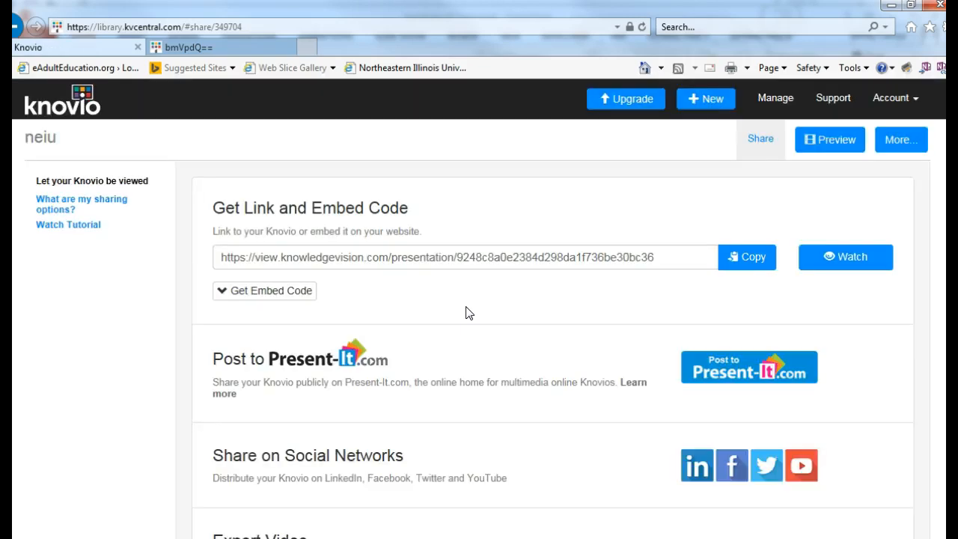
# Choose YouTube as the sharing destination, sign in with the Gmail account and allow kvcentral.com to manage its YouTube videos
pyautogui.click(800, 469)
pyautogui.click(805, 474)
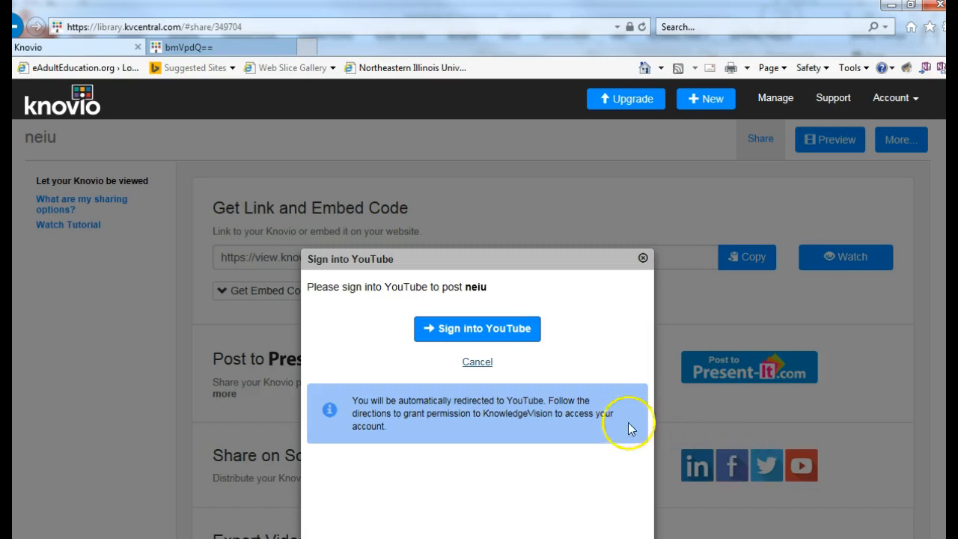
pyautogui.click(485, 328)
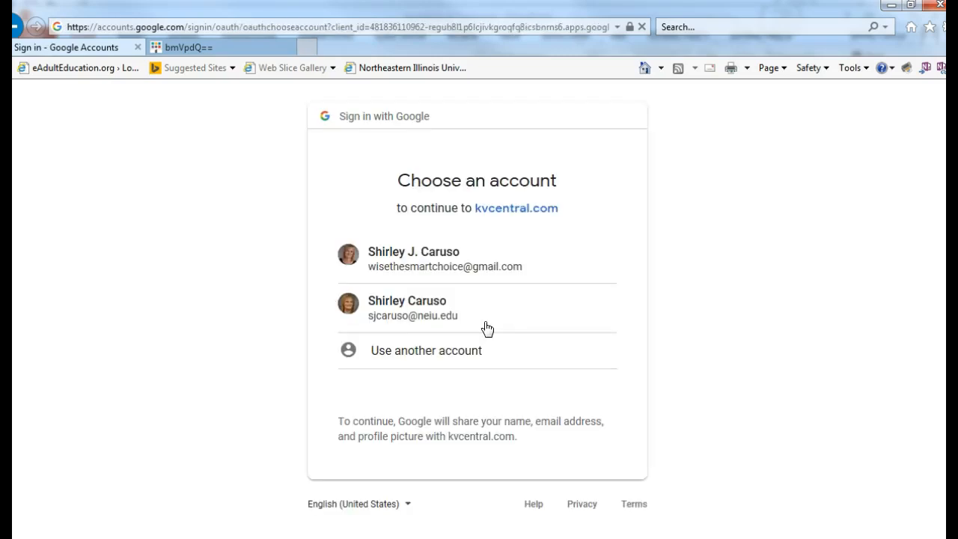
pyautogui.click(408, 266)
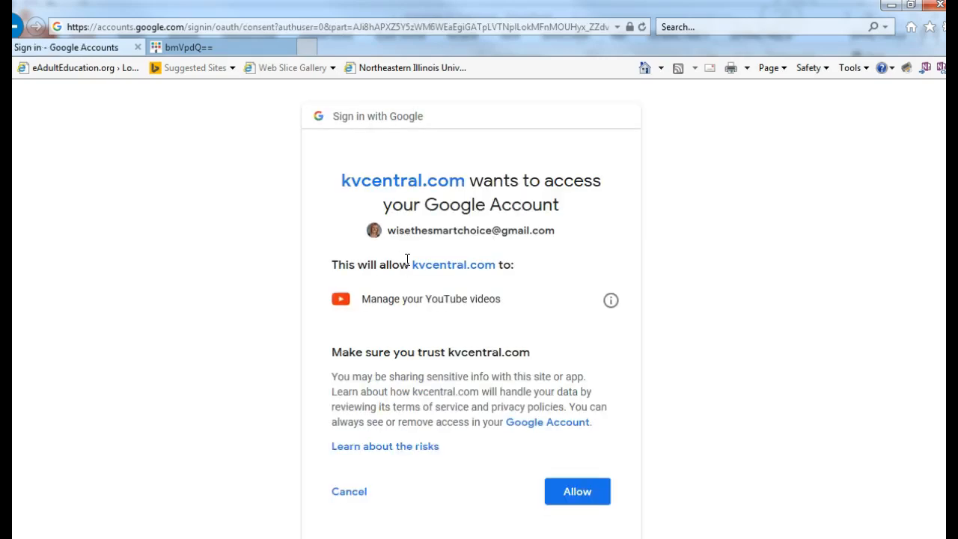
pyautogui.click(577, 494)
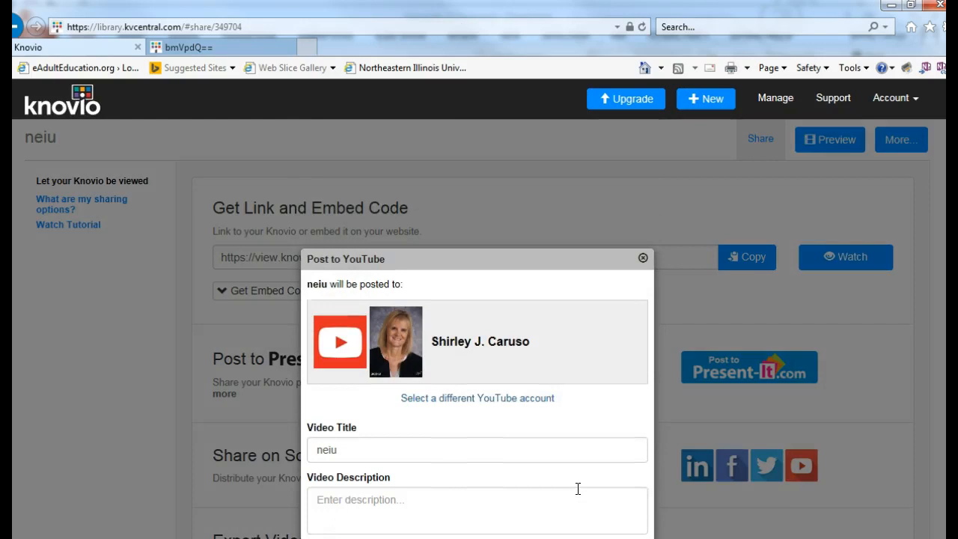
# Set the video title to Teamwork102518, post the presentation to YouTube and acknowledge the upload notice
pyautogui.click(357, 450)
pyautogui.moveTo(357, 450); pyautogui.dragTo(297, 450)
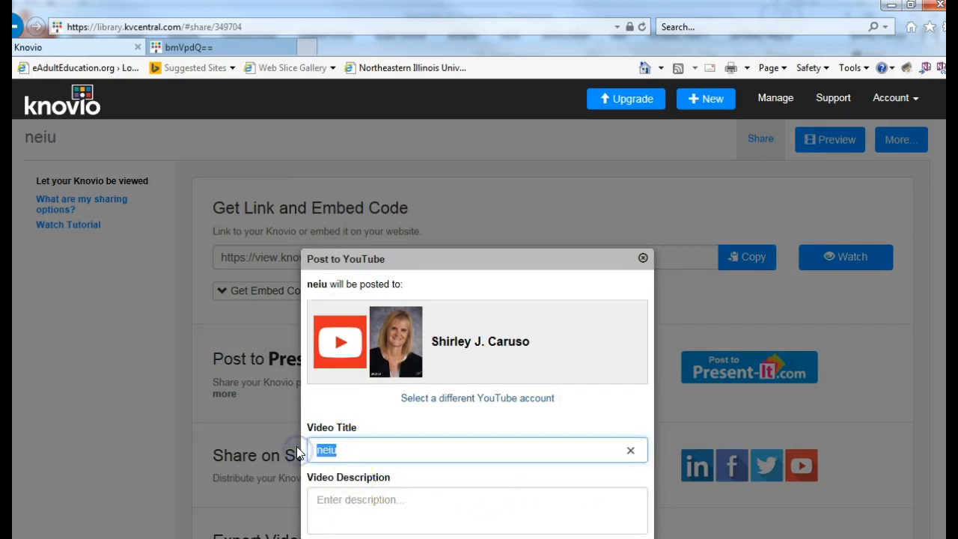
pyautogui.write('T')
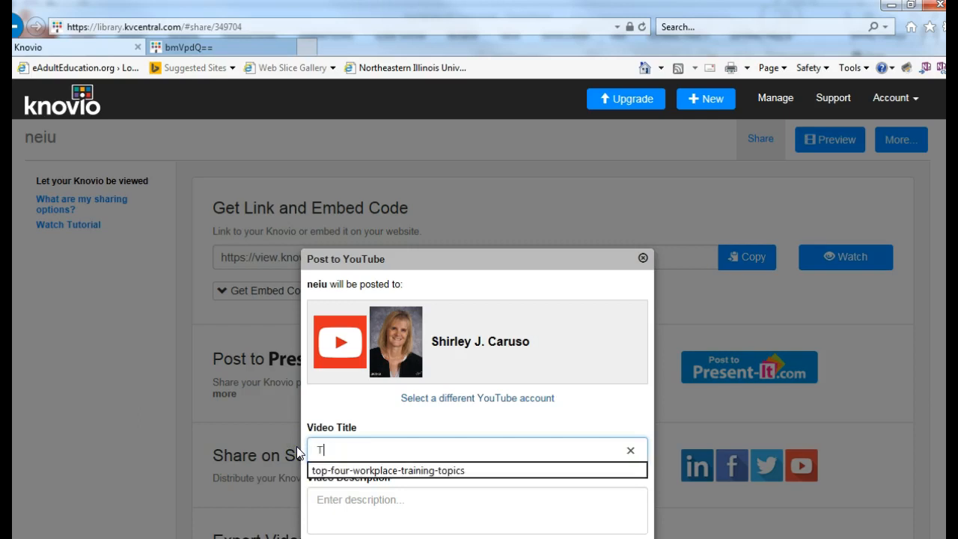
pyautogui.write('eamwork102')
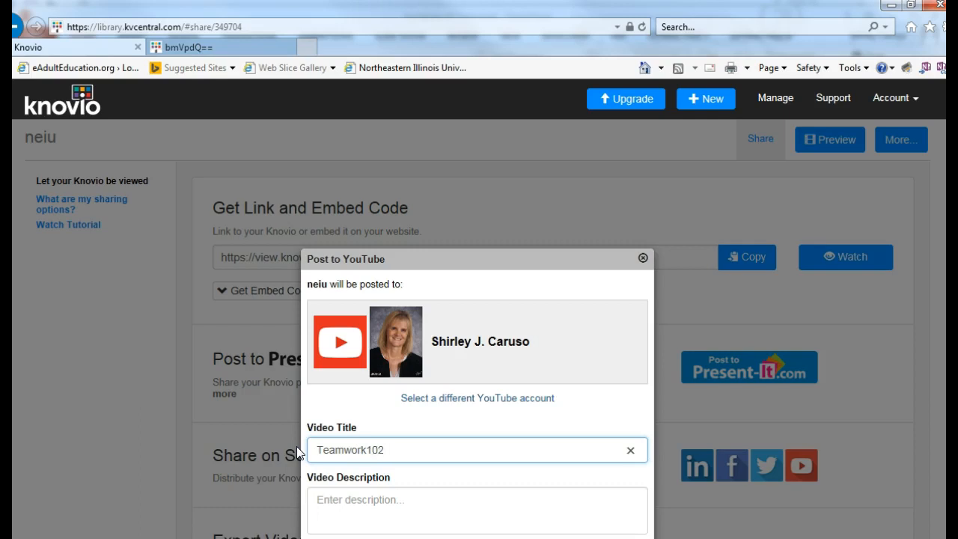
pyautogui.write('518')
pyautogui.click(445, 262)
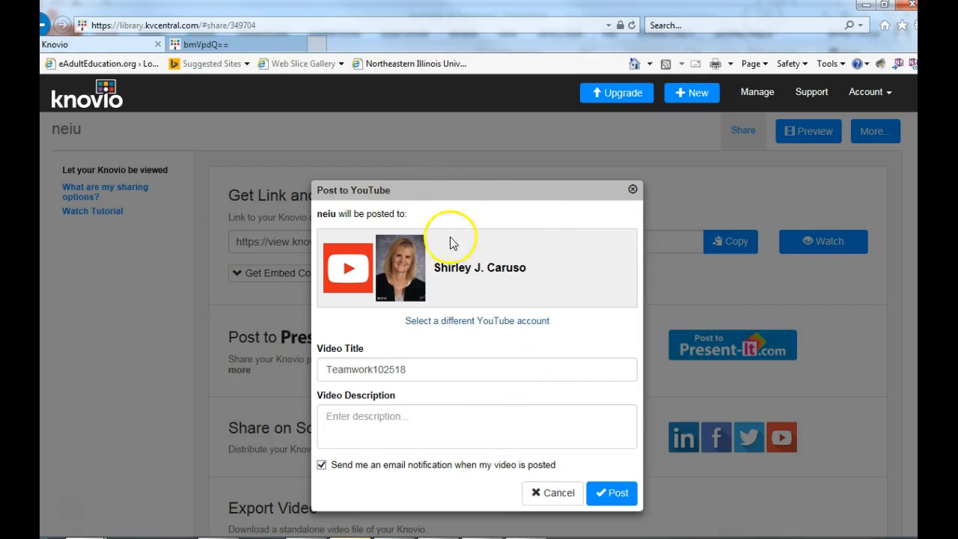
pyautogui.click(615, 495)
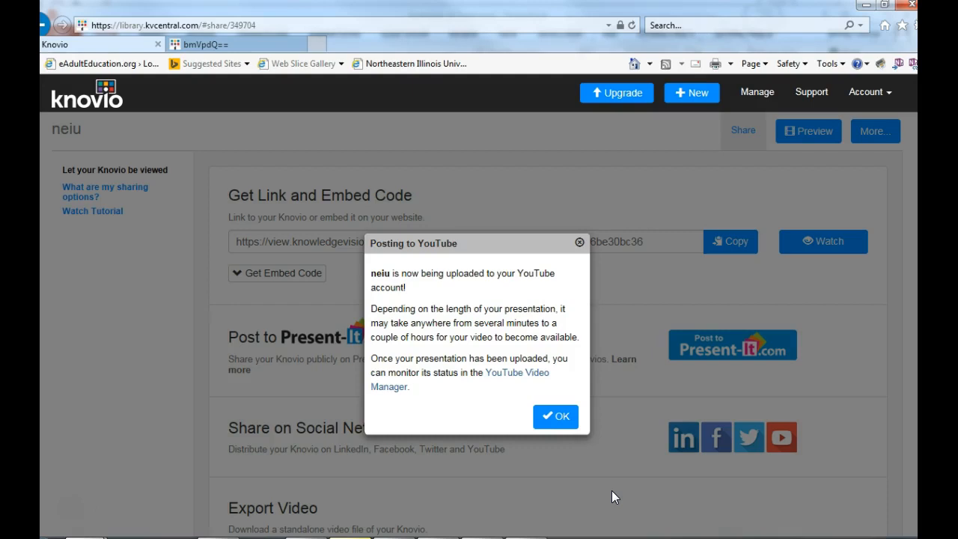
pyautogui.click(561, 419)
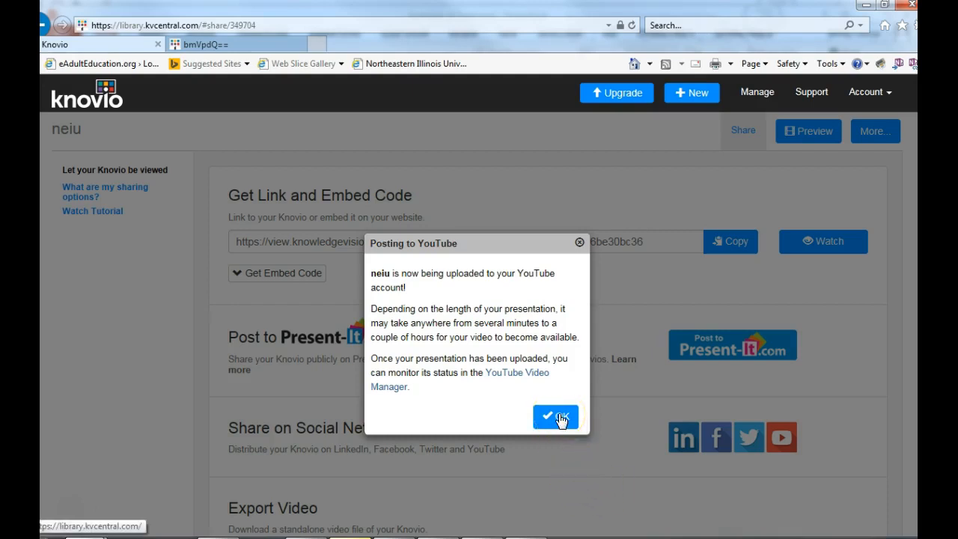
# Acknowledge the upload notice, switch to the YouTube channel, open the teamwork102518 video and pause it
pyautogui.click(561, 419)
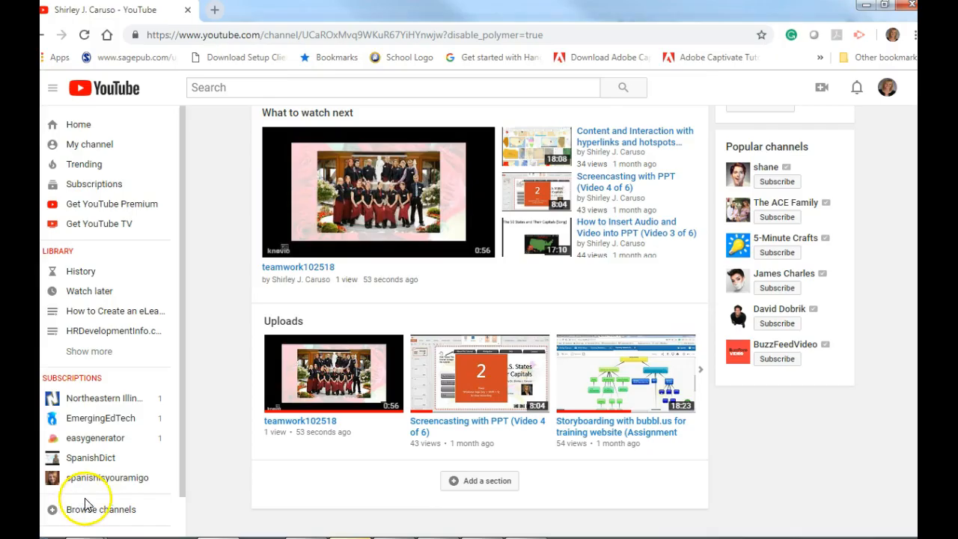
pyautogui.click(344, 173)
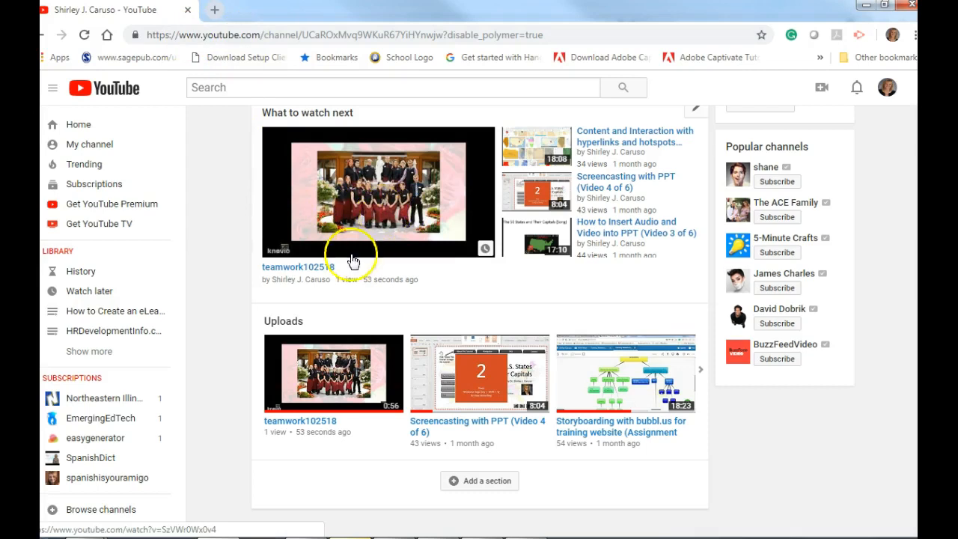
pyautogui.click(280, 271)
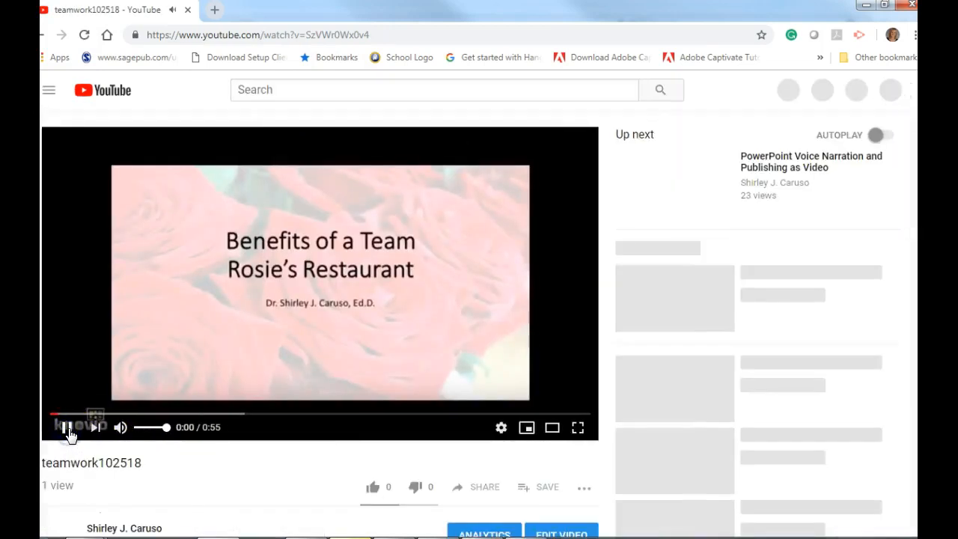
pyautogui.click(69, 429)
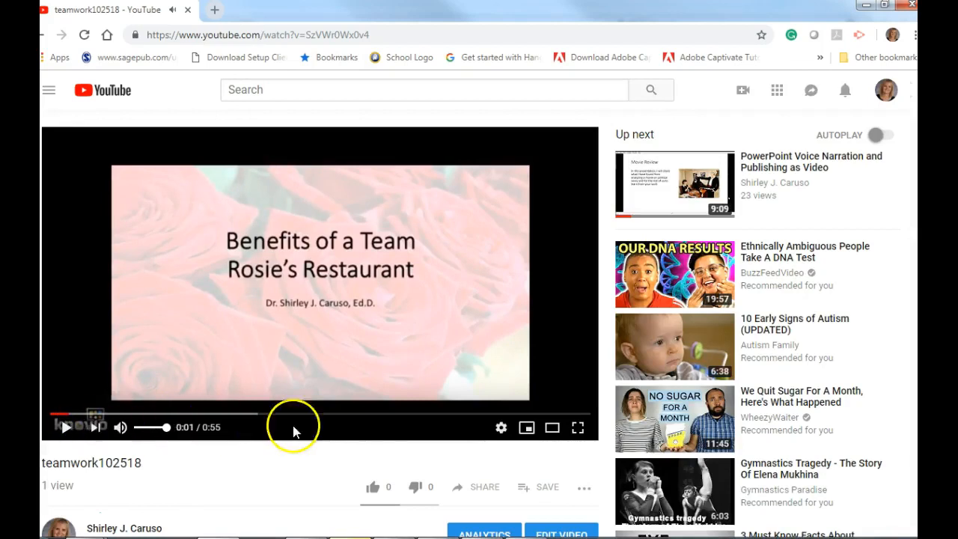
# Open the embed code from the video's sharing options and look through the available embed options
pyautogui.scroll(-3, 524, 411)
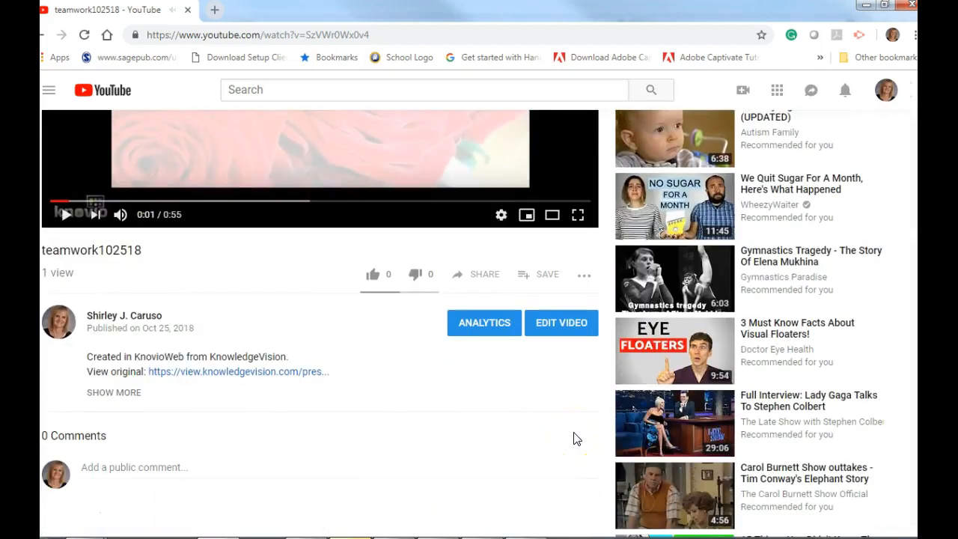
pyautogui.click(483, 279)
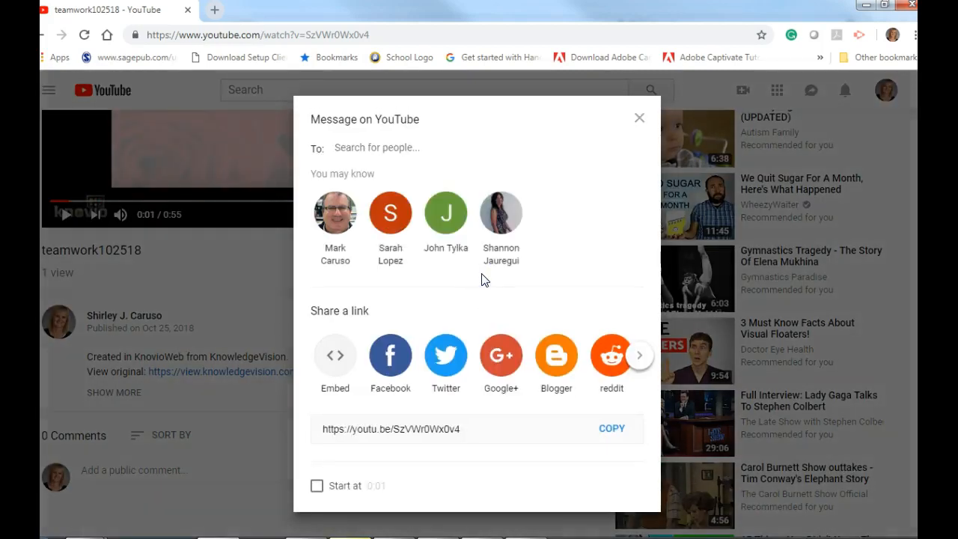
pyautogui.click(336, 358)
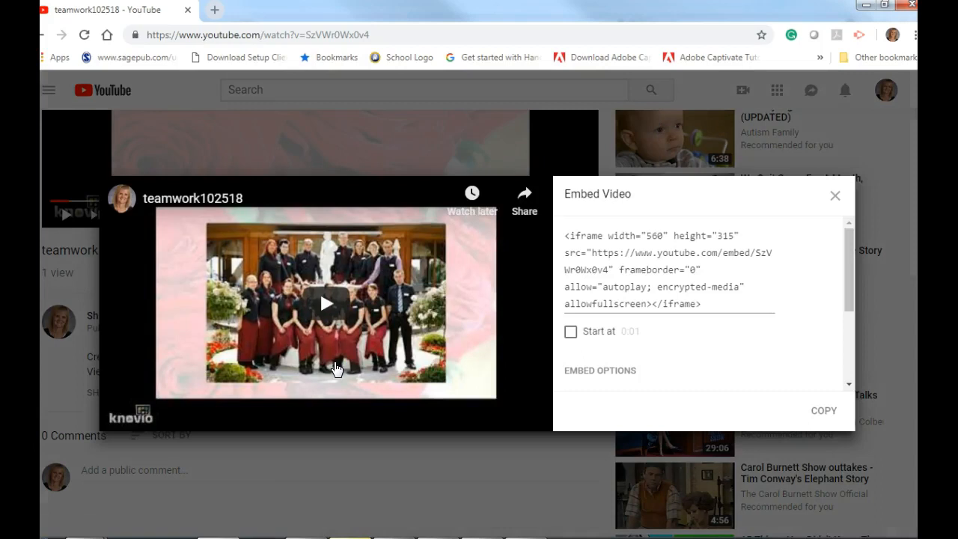
pyautogui.moveTo(848, 283); pyautogui.dragTo(844, 349)
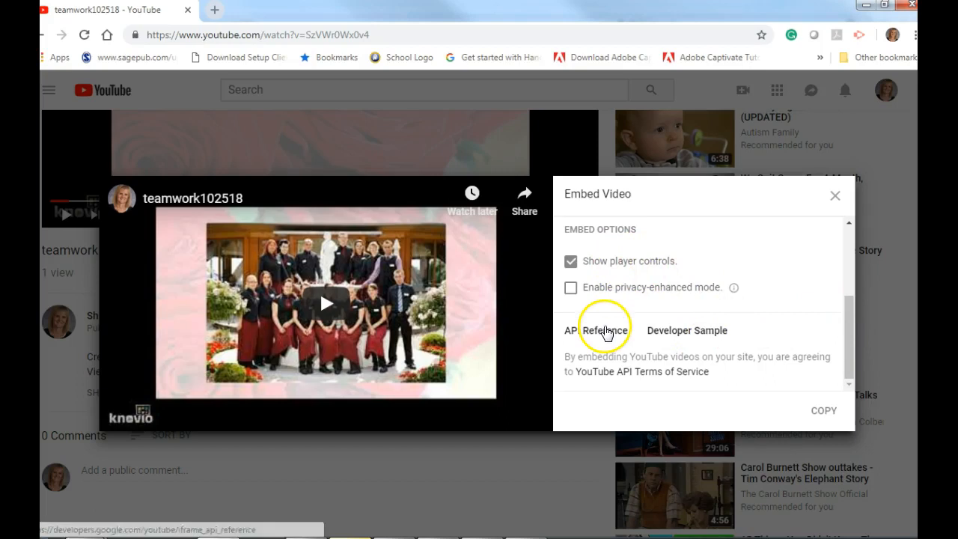
pyautogui.moveTo(846, 349); pyautogui.dragTo(846, 274)
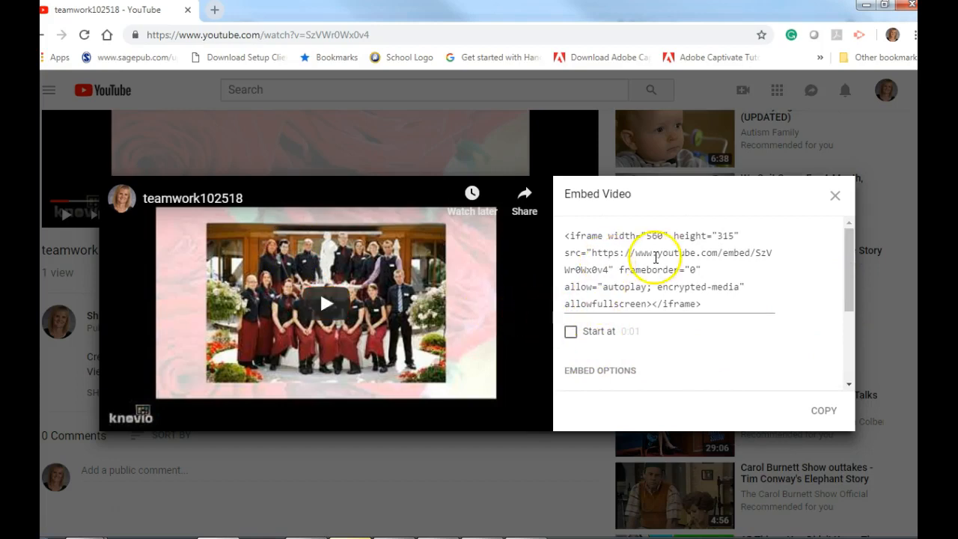
pyautogui.moveTo(847, 254); pyautogui.dragTo(847, 225)
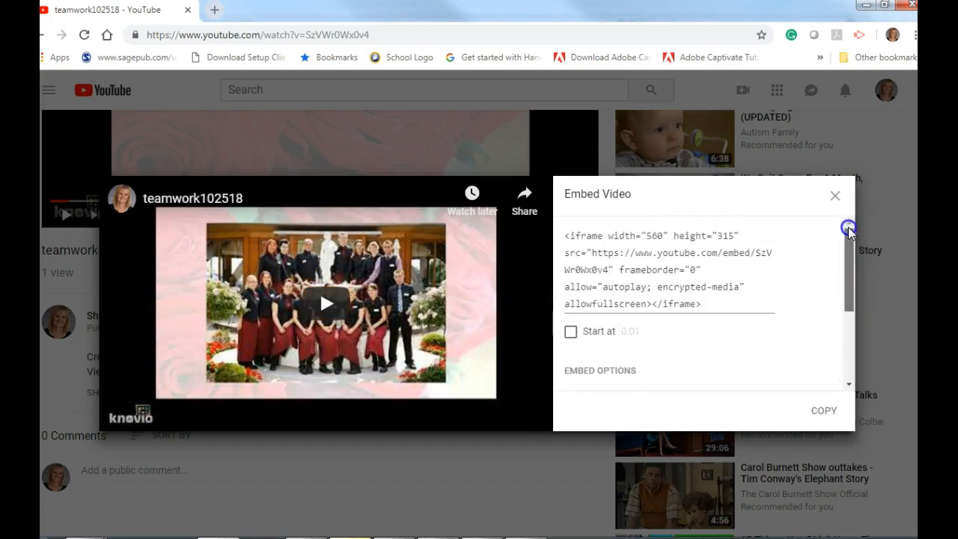
# Copy the complete iframe embed code of the teamwork102518 video
pyautogui.moveTo(567, 237); pyautogui.dragTo(721, 306)
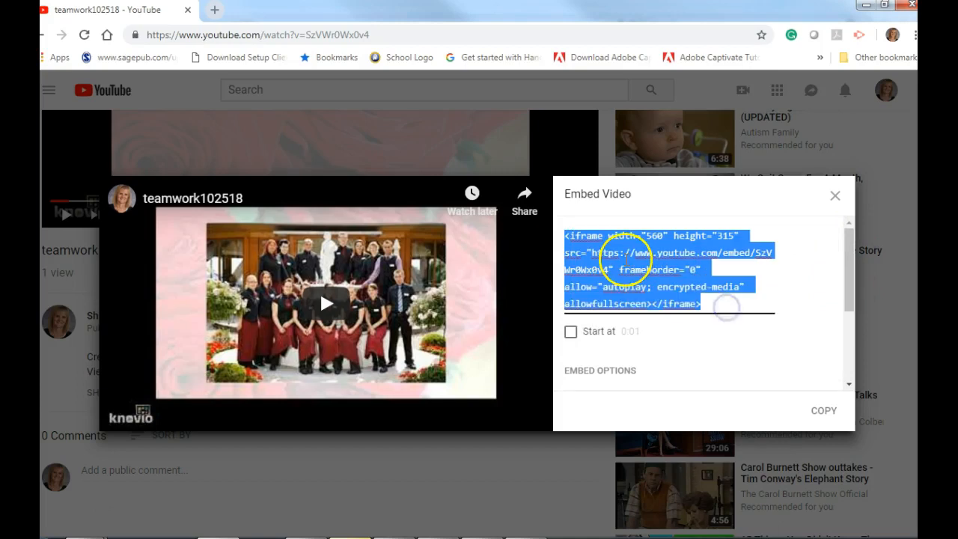
pyautogui.rightClick(623, 259)
pyautogui.click(612, 289)
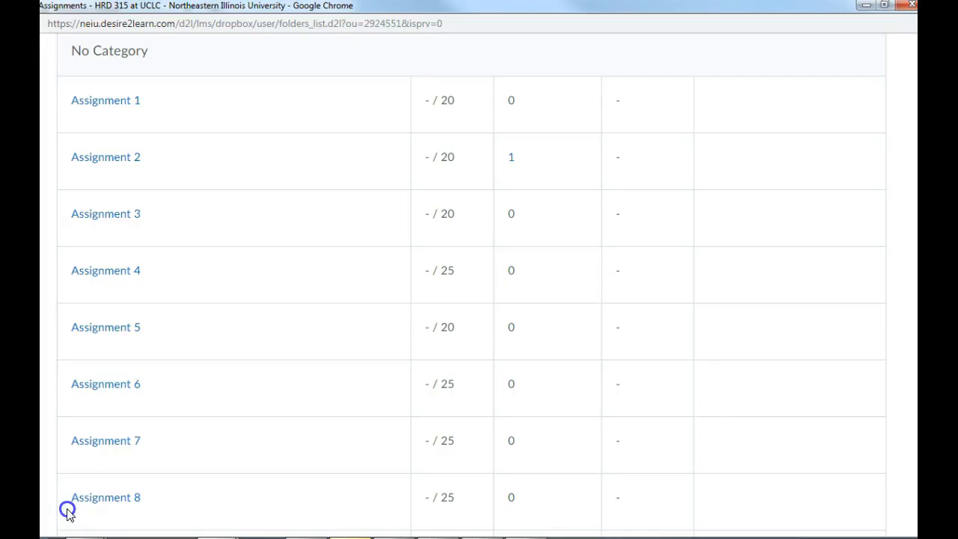
# Switch to the HRD 315 course assignments in Desire2Learn and open the Assignment 5 submission form at its Comments box
pyautogui.click(102, 335)
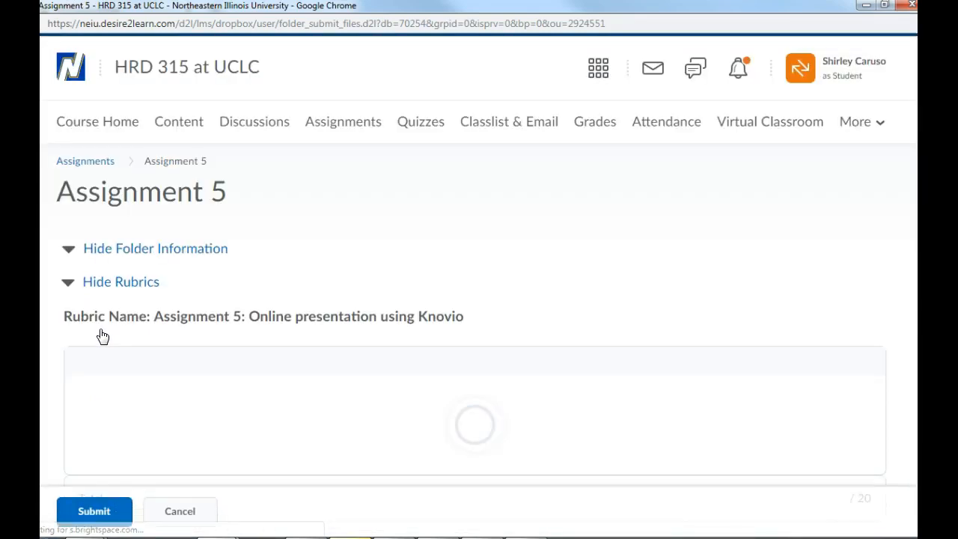
pyautogui.scroll(-7, 386, 382)
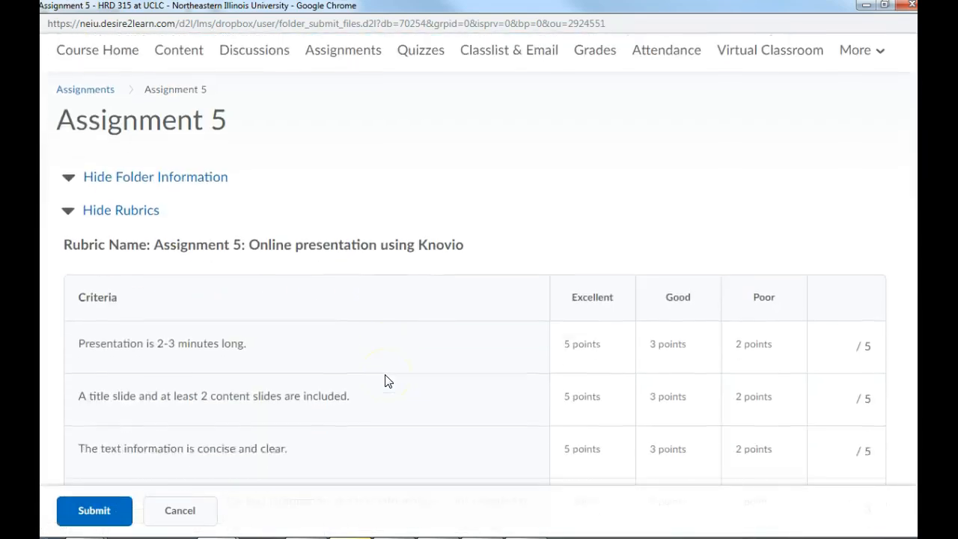
pyautogui.scroll(-5, 386, 381)
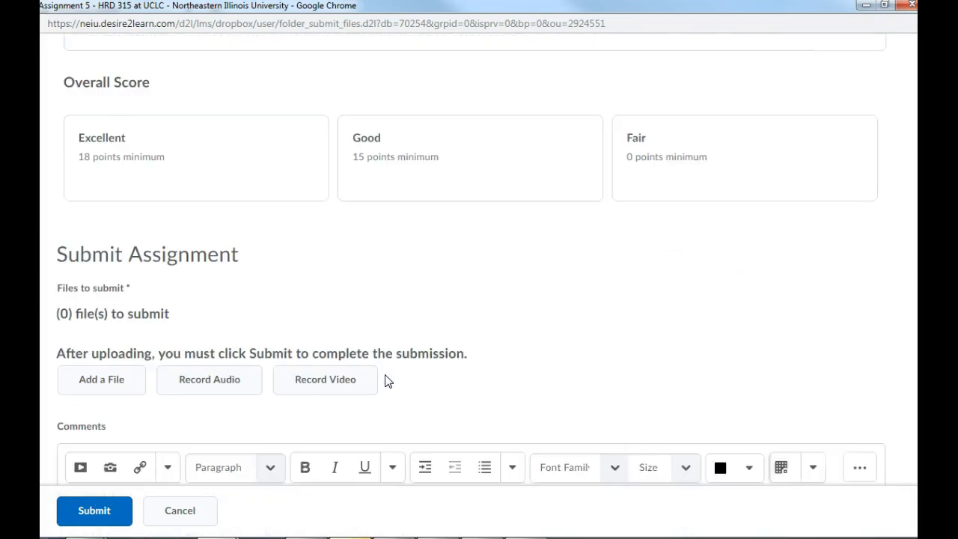
pyautogui.click(372, 380)
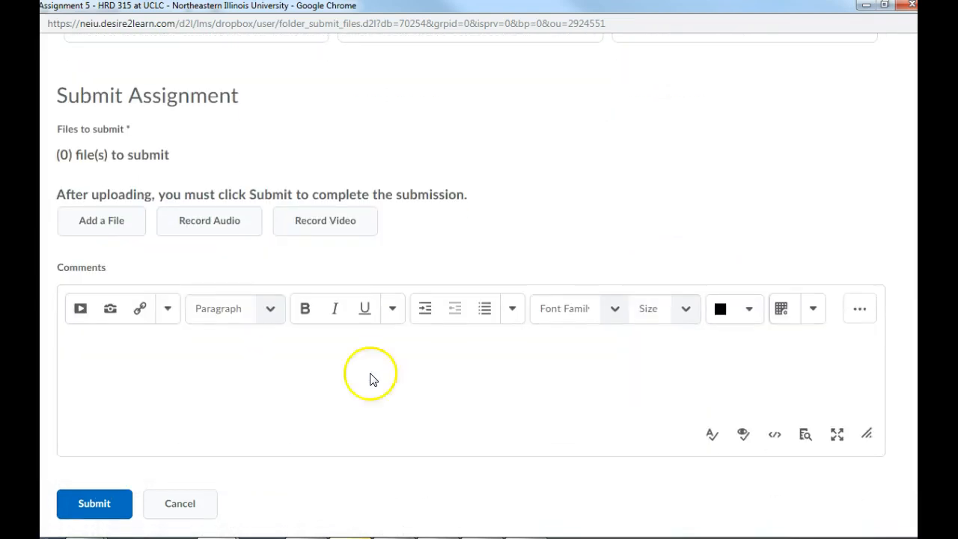
# Insert the video into the Comments box using the copied YouTube embed code
pyautogui.click(80, 310)
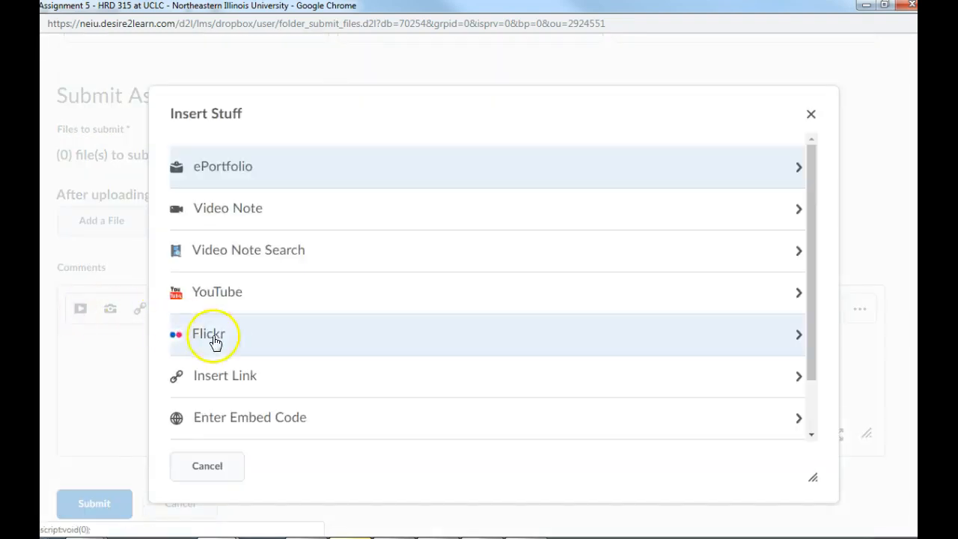
pyautogui.click(237, 418)
pyautogui.rightClick(236, 227)
pyautogui.click(262, 316)
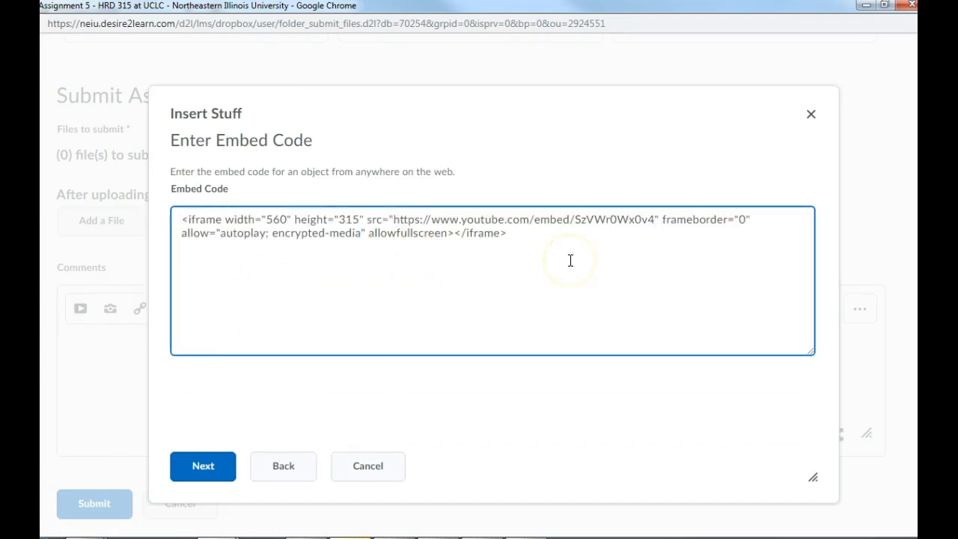
pyautogui.click(191, 467)
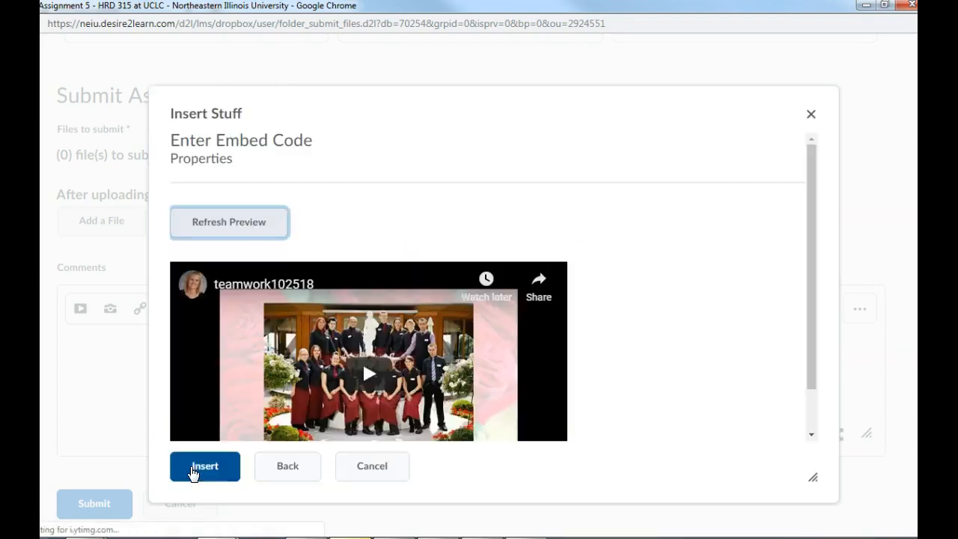
pyautogui.click(212, 468)
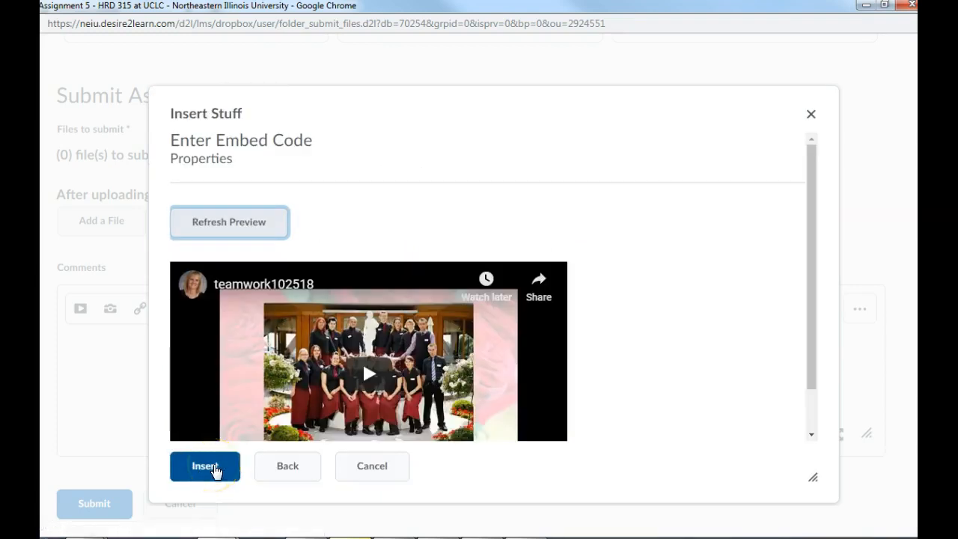
# Check the embedded video in the Comments box and try to submit Assignment 5 without an attached file
pyautogui.click(135, 228)
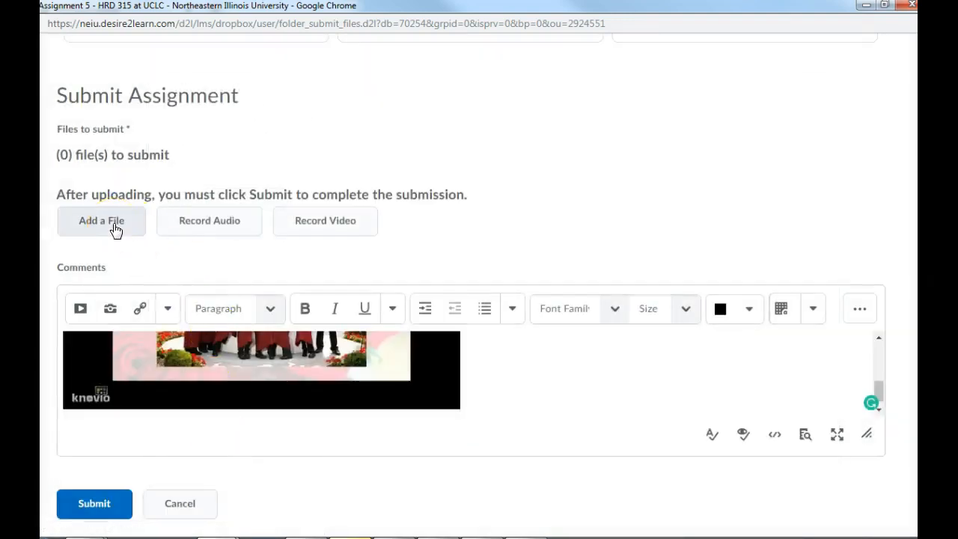
pyautogui.scroll(2, 514, 412)
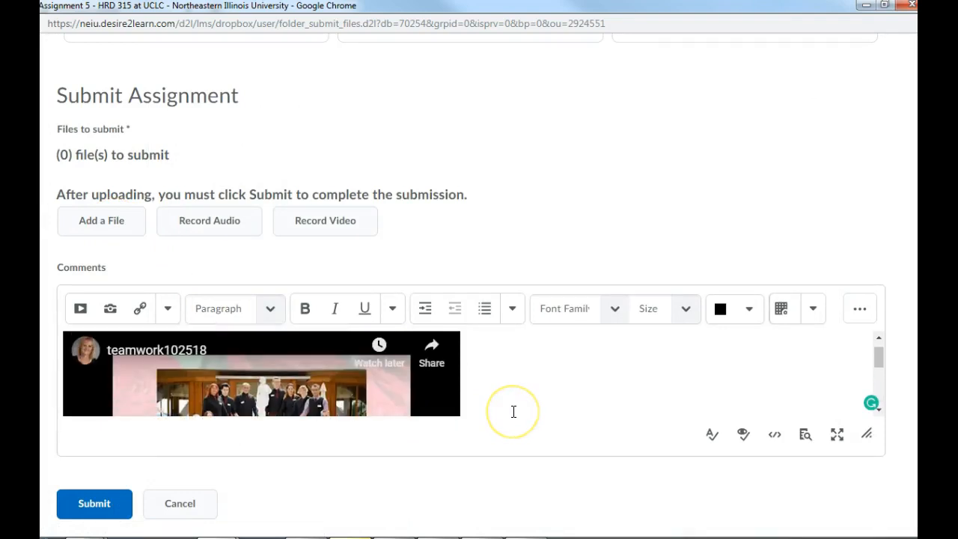
pyautogui.scroll(-2, 499, 393)
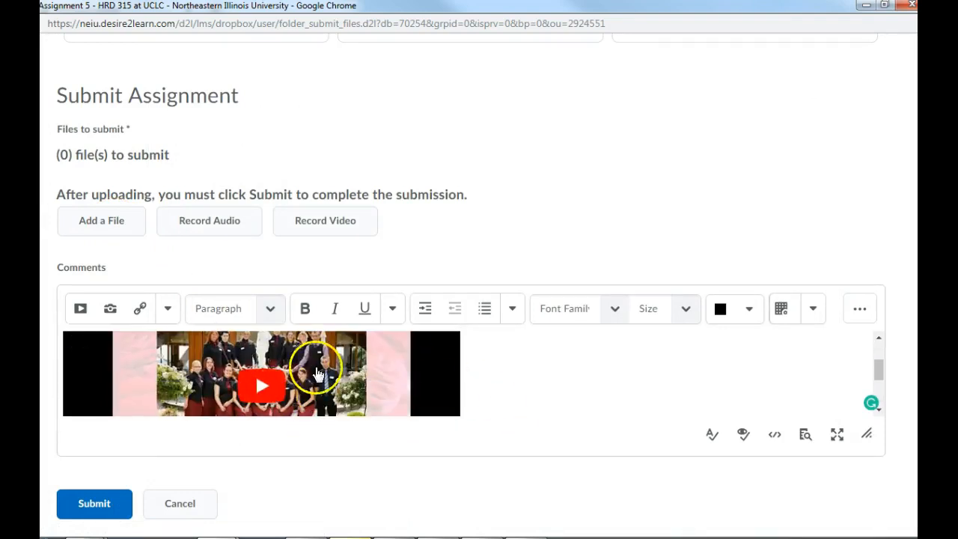
pyautogui.scroll(-1, 576, 389)
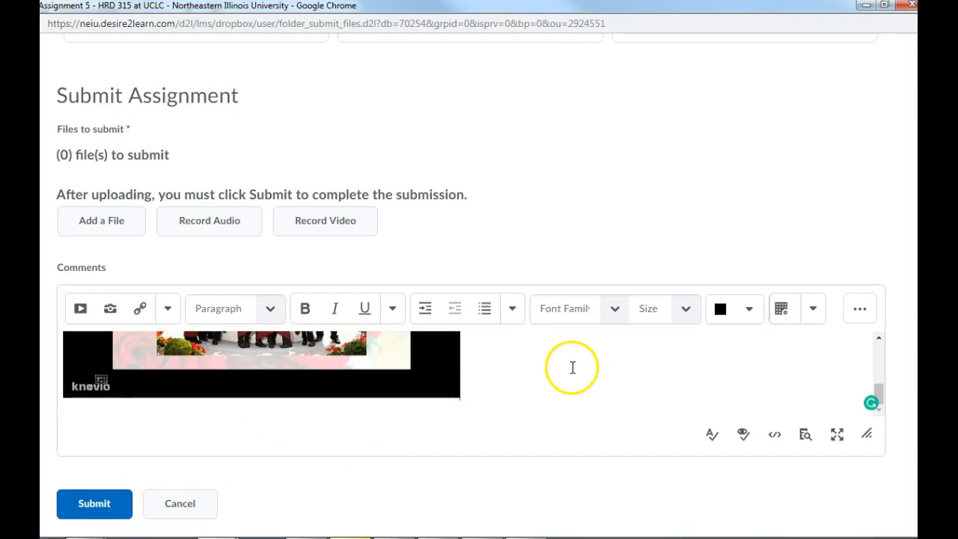
pyautogui.scroll(1, 573, 370)
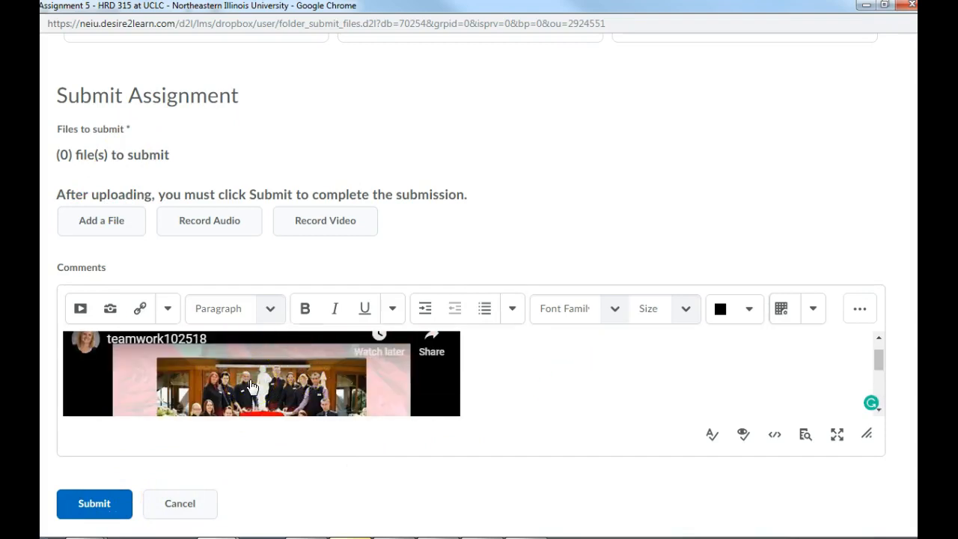
pyautogui.click(120, 503)
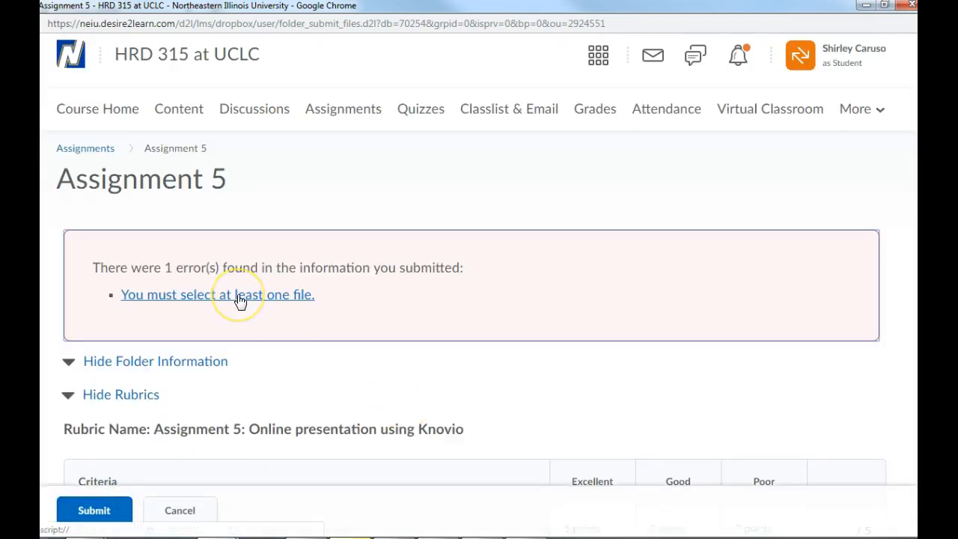
pyautogui.scroll(-3, 439, 417)
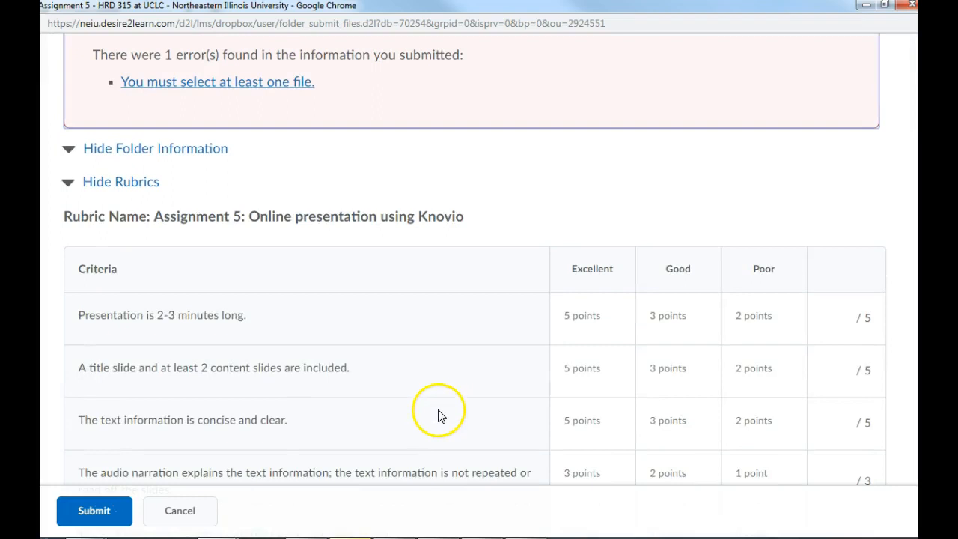
pyautogui.click(95, 509)
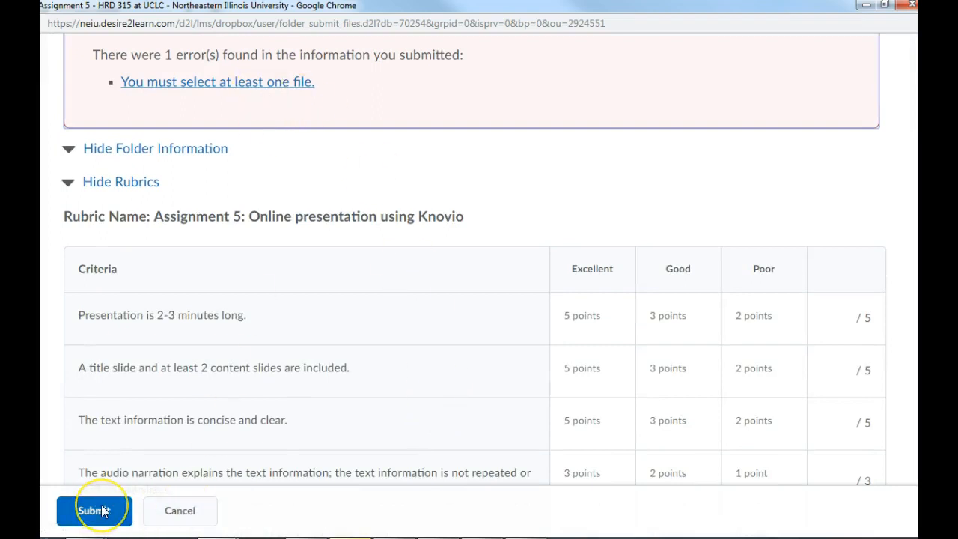
pyautogui.click(168, 492)
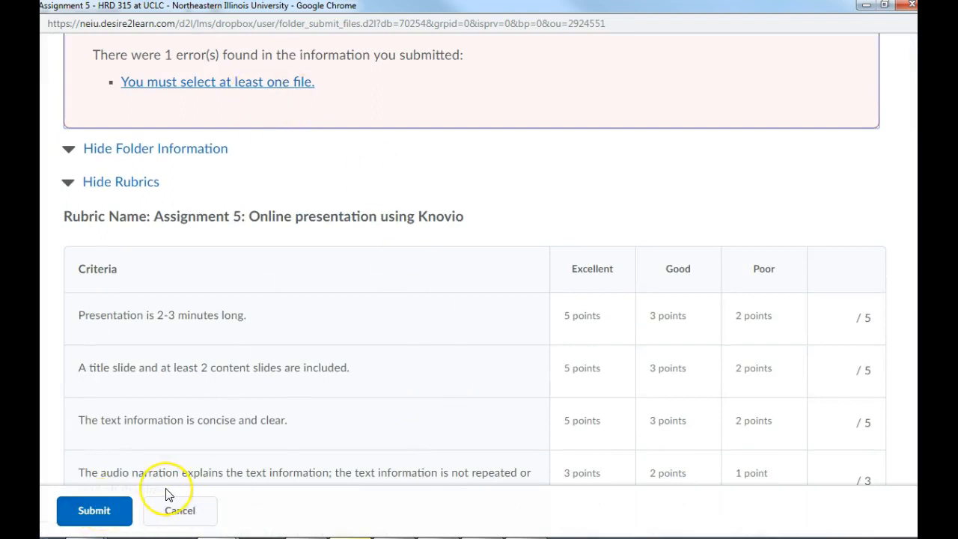
# Attach the Word document from the computer's Desktop that is named after a person to the Assignment 5 submission
pyautogui.click(262, 84)
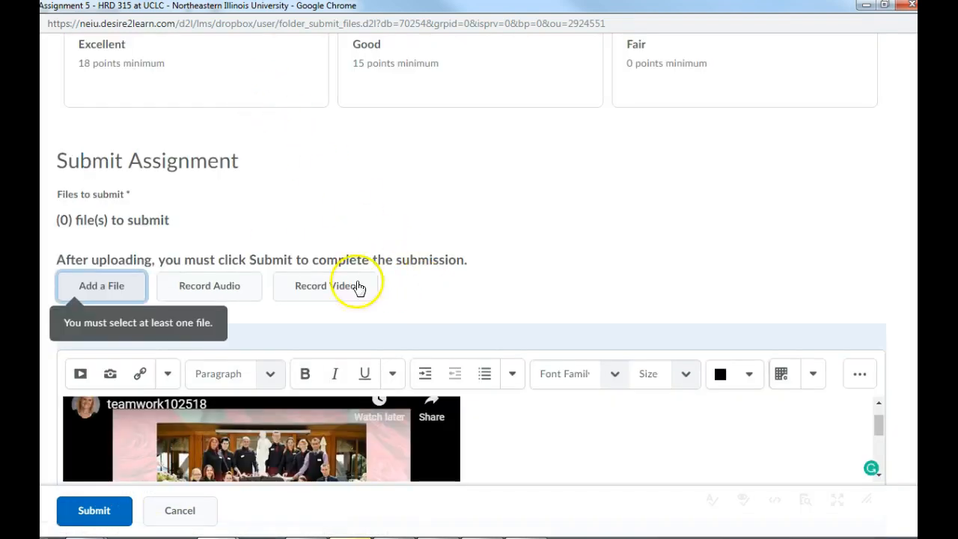
pyautogui.click(95, 288)
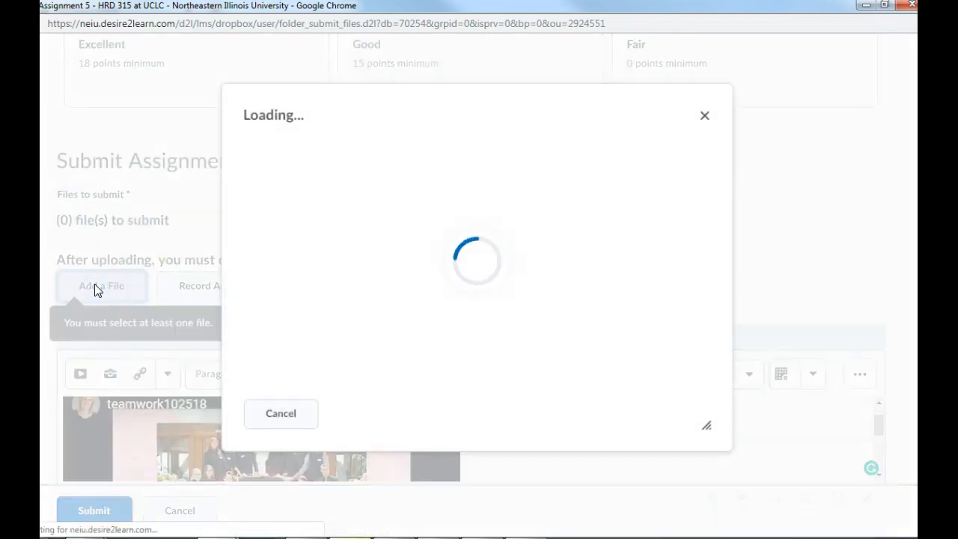
pyautogui.click(335, 168)
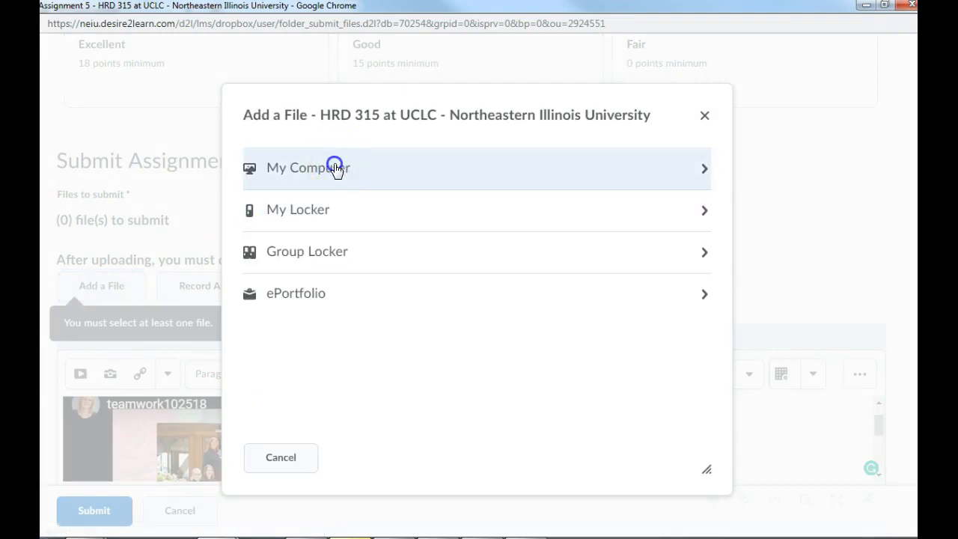
pyautogui.click(316, 189)
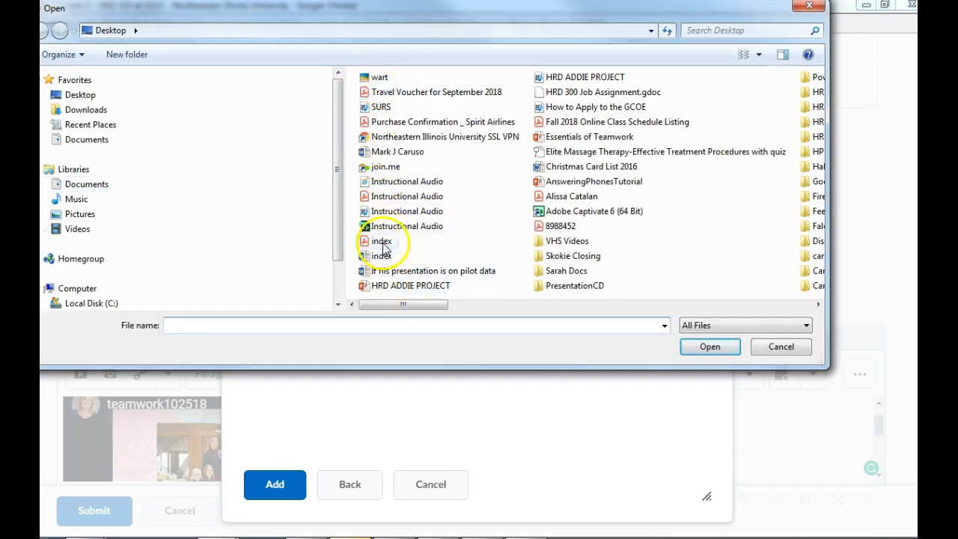
pyautogui.click(382, 152)
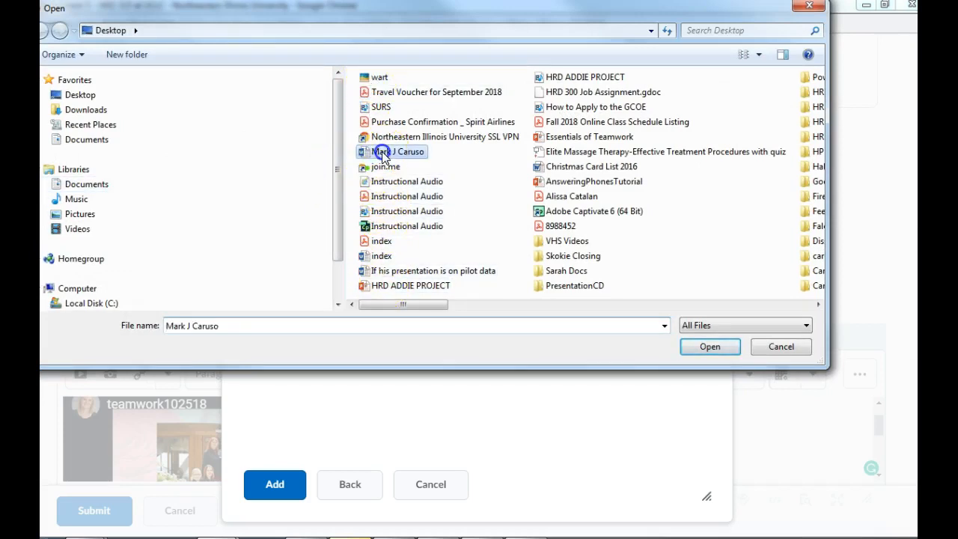
pyautogui.click(717, 347)
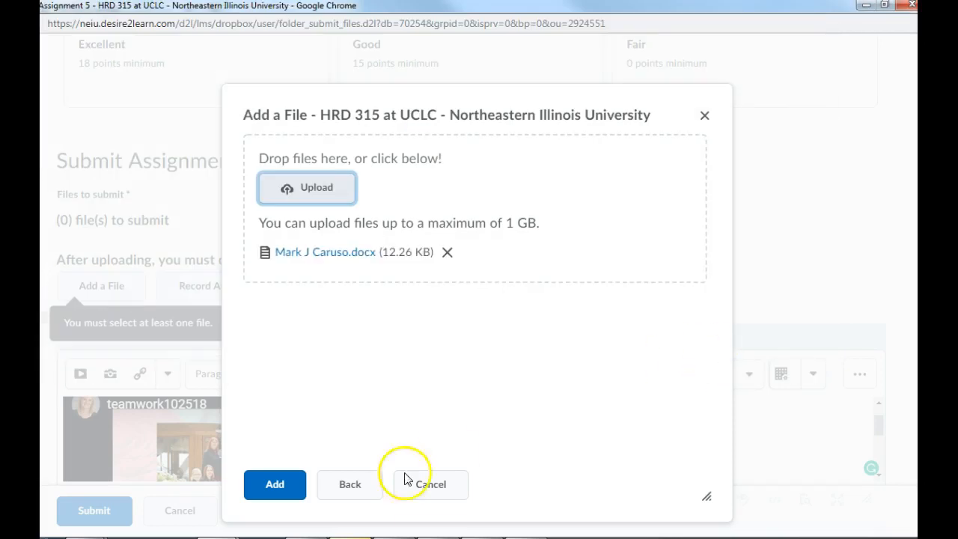
pyautogui.click(277, 485)
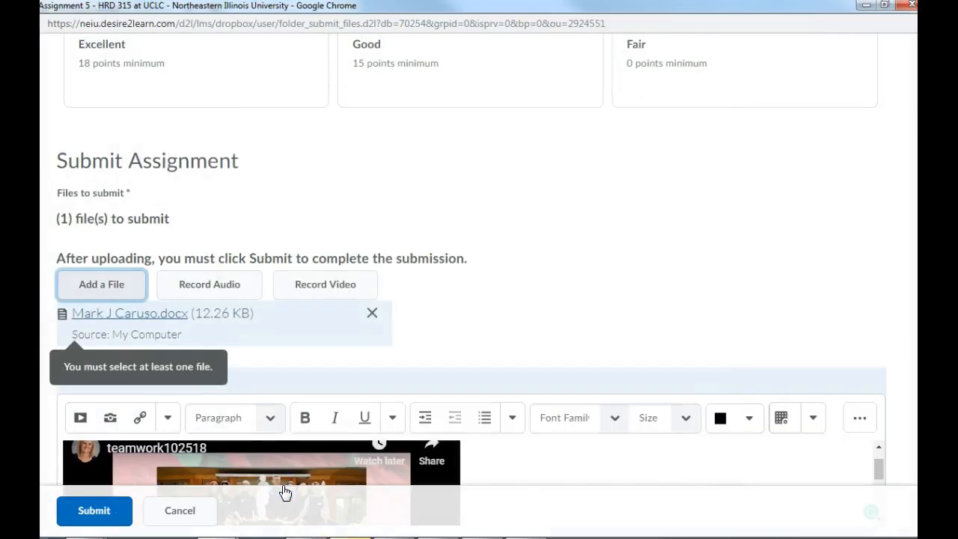
# Submit Assignment 5, finish the submission review and check the Assignment 5 entry in the assignments list
pyautogui.click(122, 511)
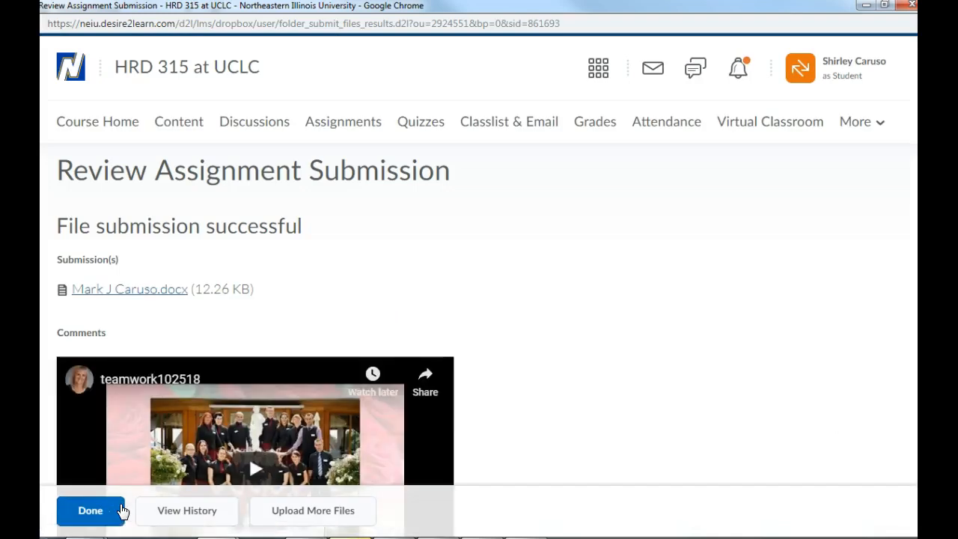
pyautogui.click(118, 515)
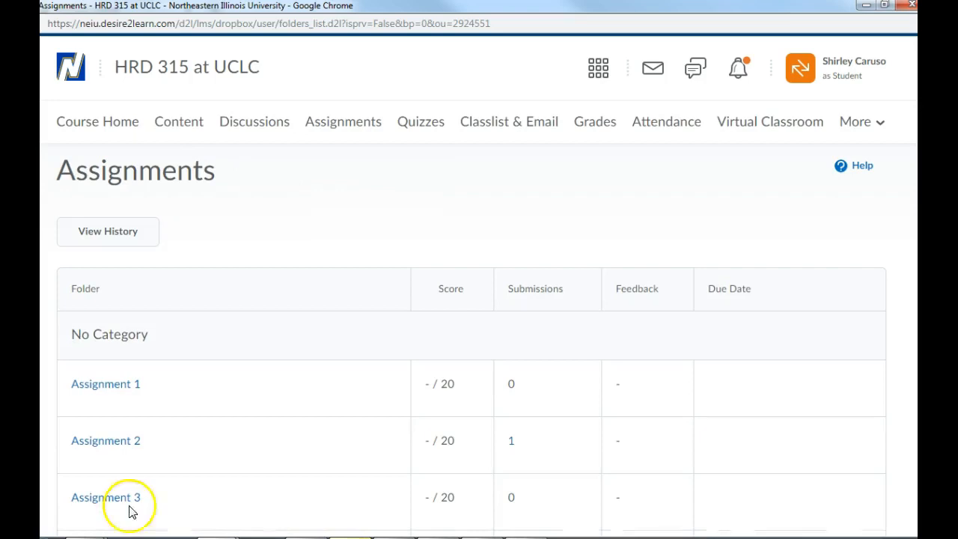
pyautogui.scroll(-5, 314, 387)
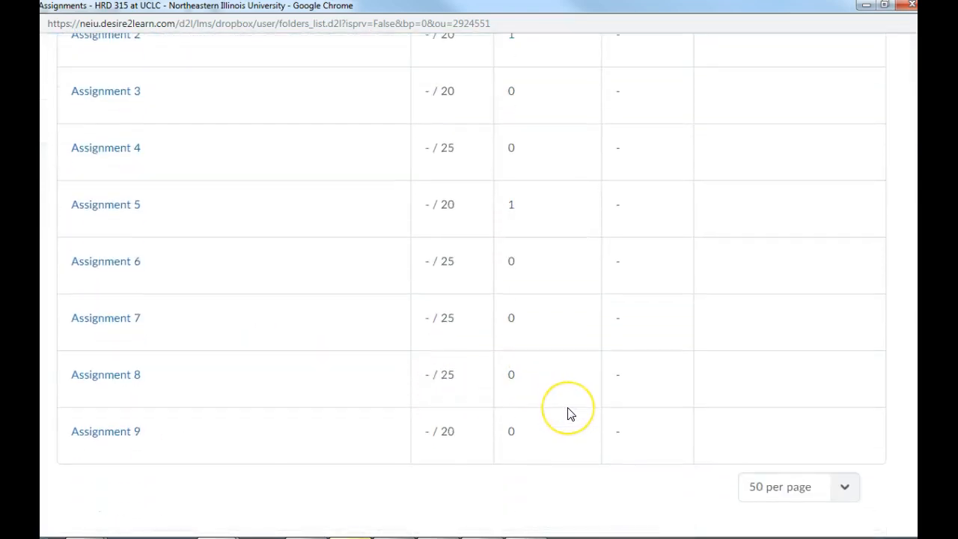
pyautogui.scroll(5, 568, 413)
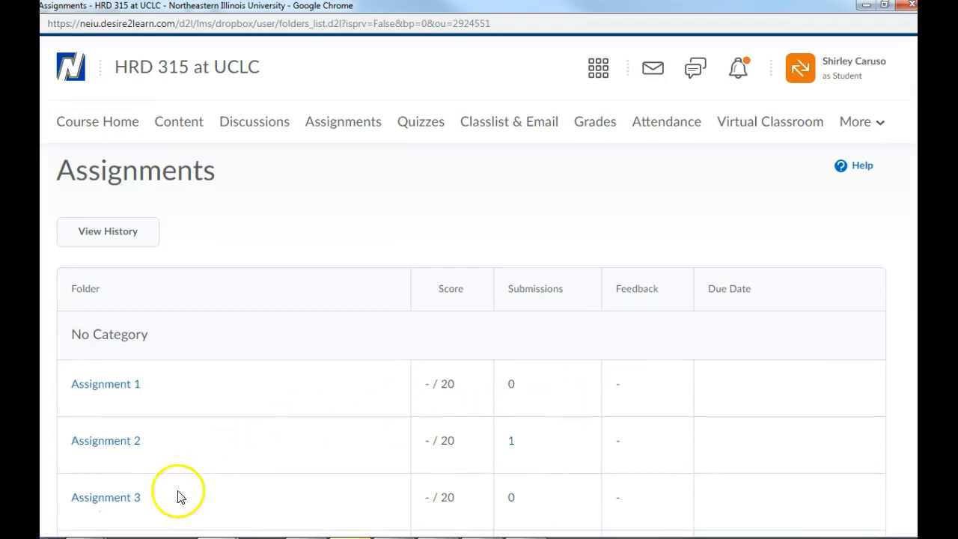
pyautogui.click(75, 508)
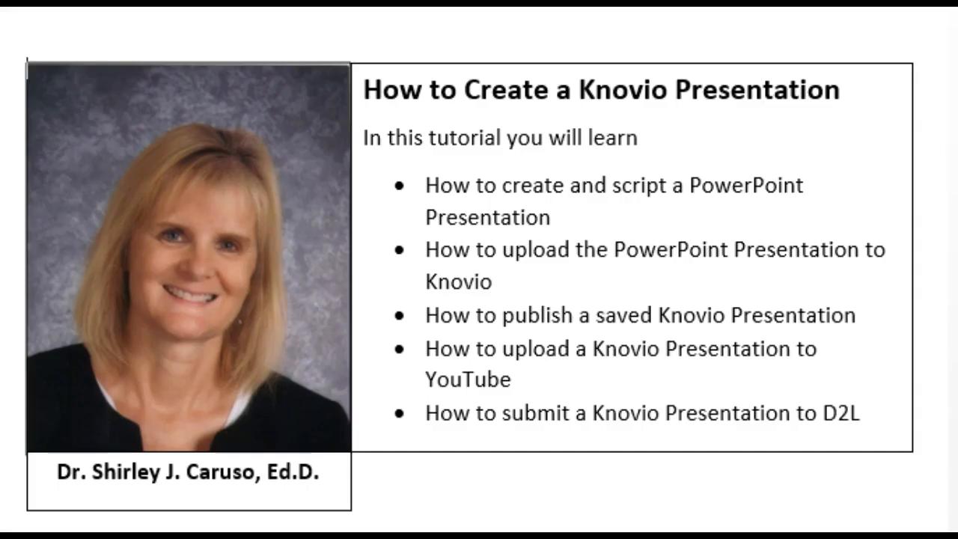